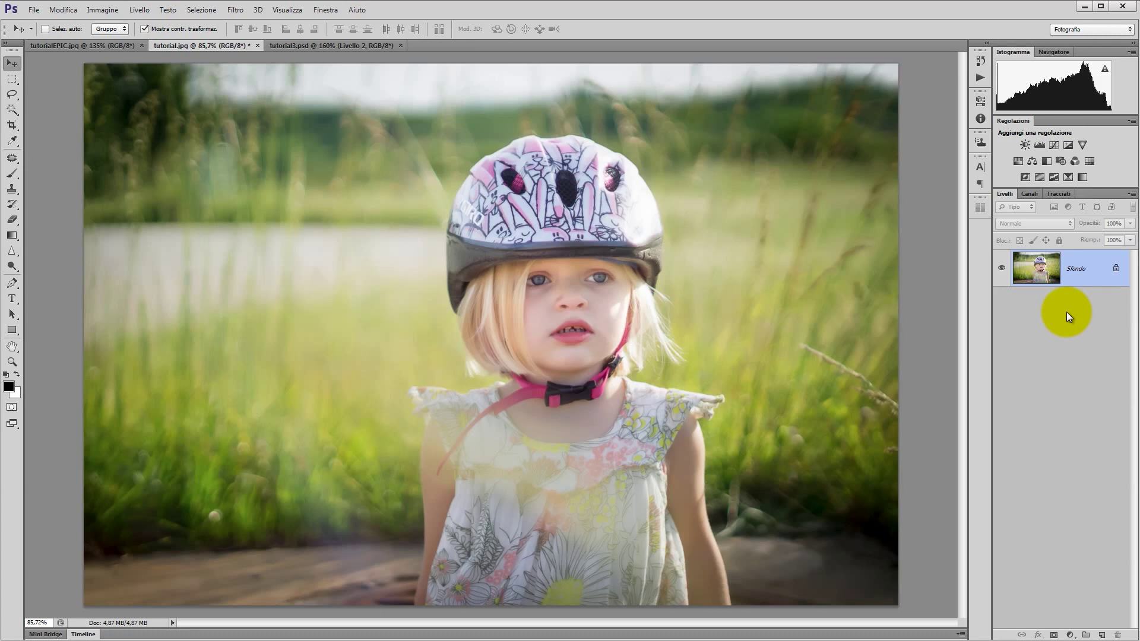
Duplicate the Sfondo background photo into a new layer, Livello 1.
key(ctrl+j)
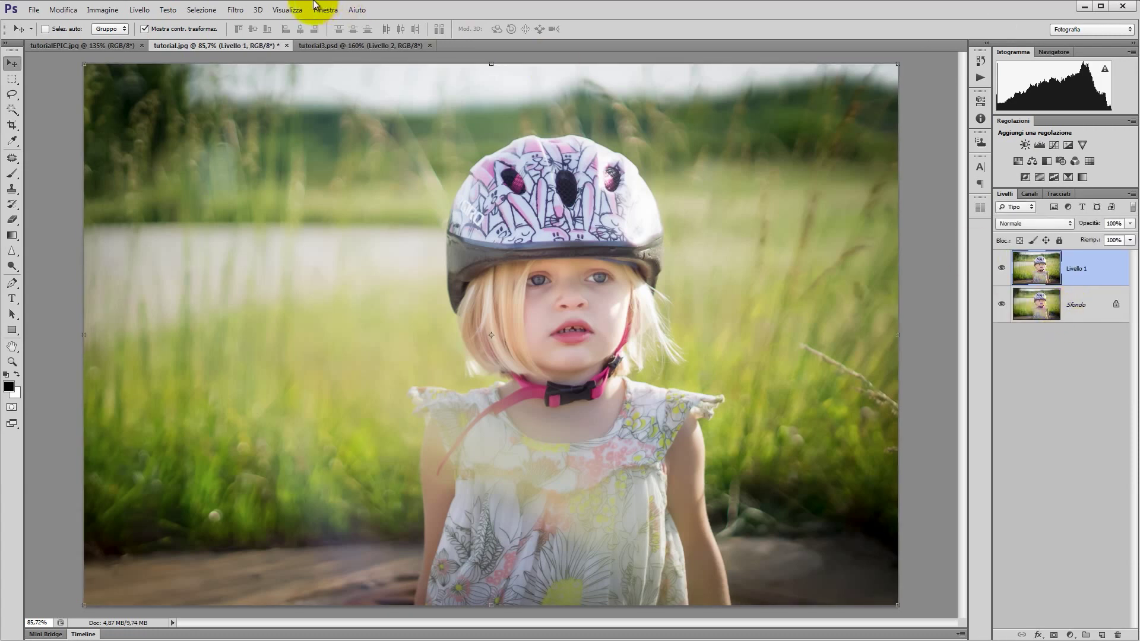
Apply Bagliore diffuso to Livello 1 with Granulosità 1, Area con bagliore 2 and wider Area trasparente.
click(235, 8)
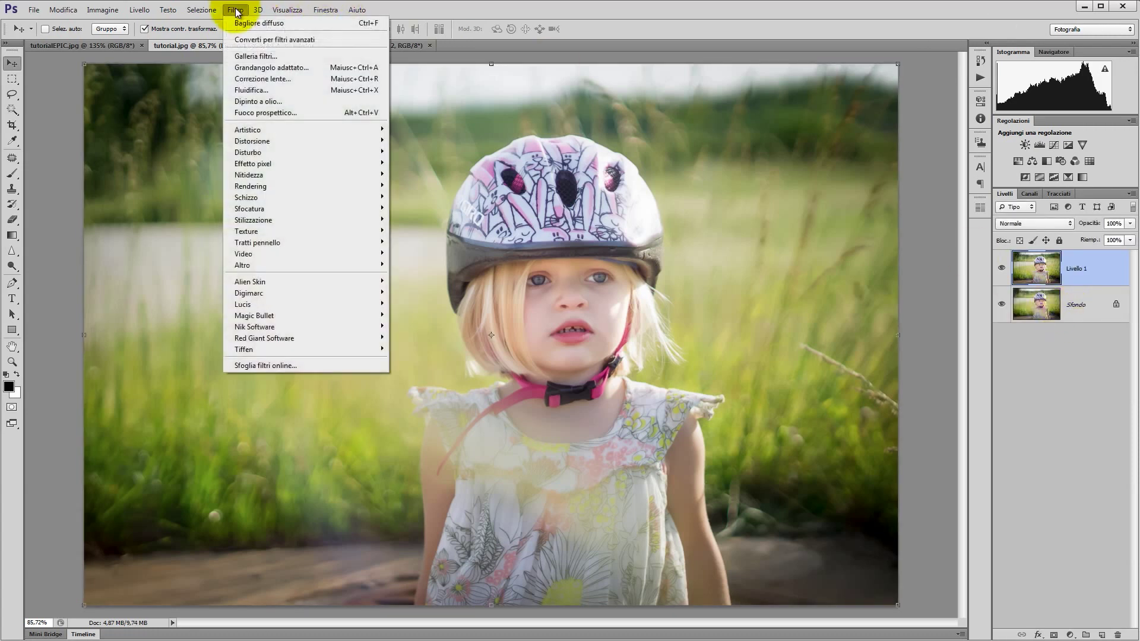
mouse_move(252, 141)
click(420, 146)
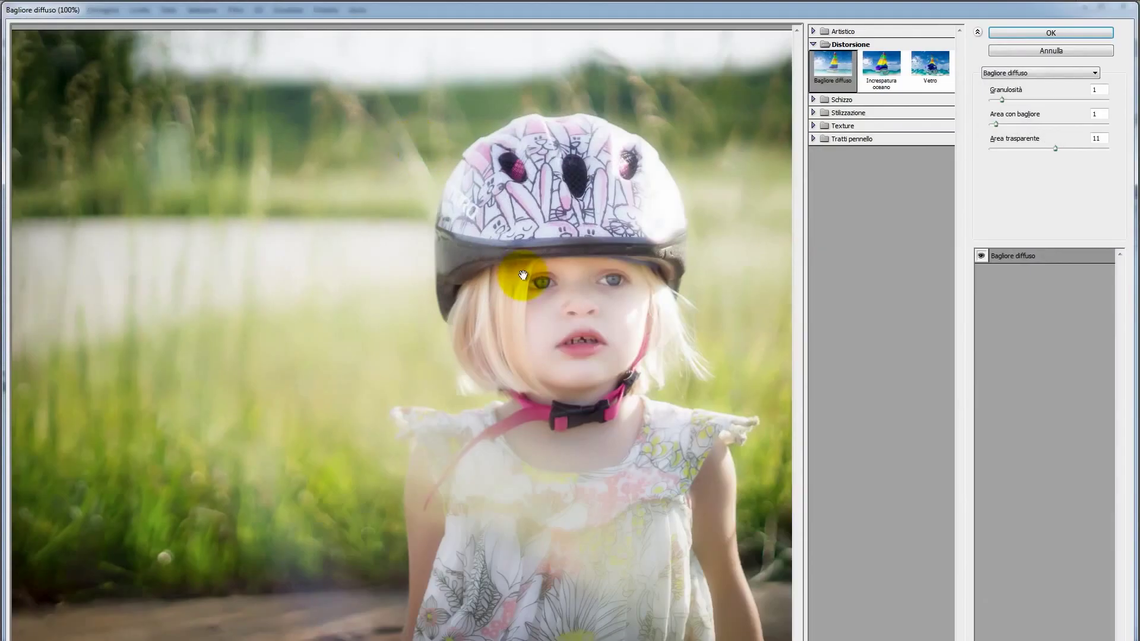
right_click(540, 255)
click(582, 356)
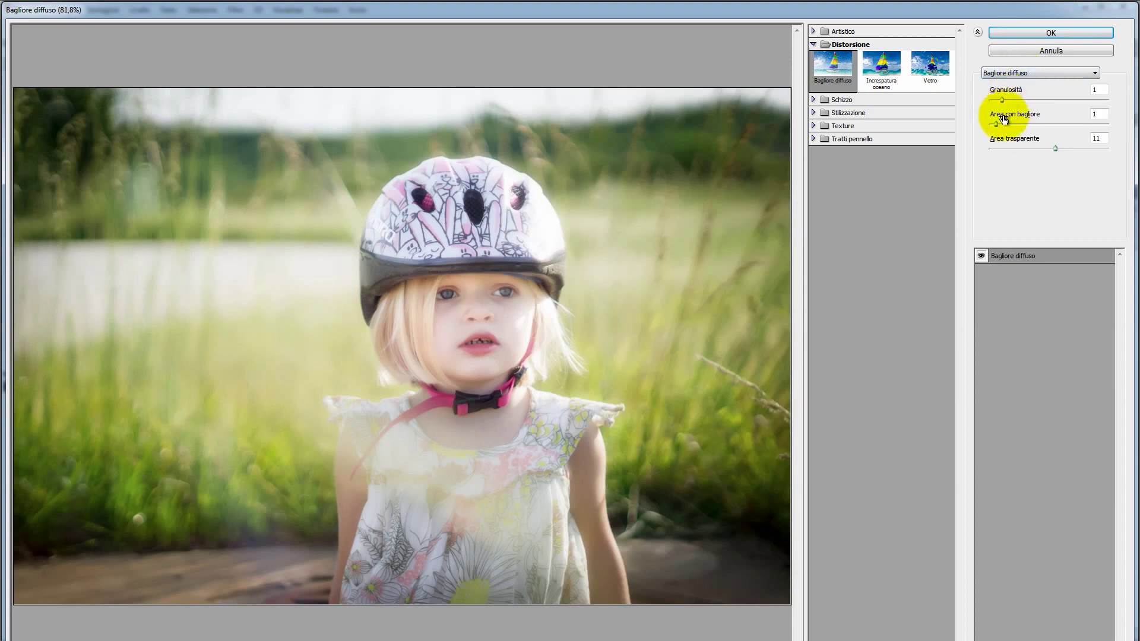
mouse_move(1003, 100)
mouse_down()
mouse_move(1025, 99)
mouse_move(995, 91)
mouse_up()
key(Up)
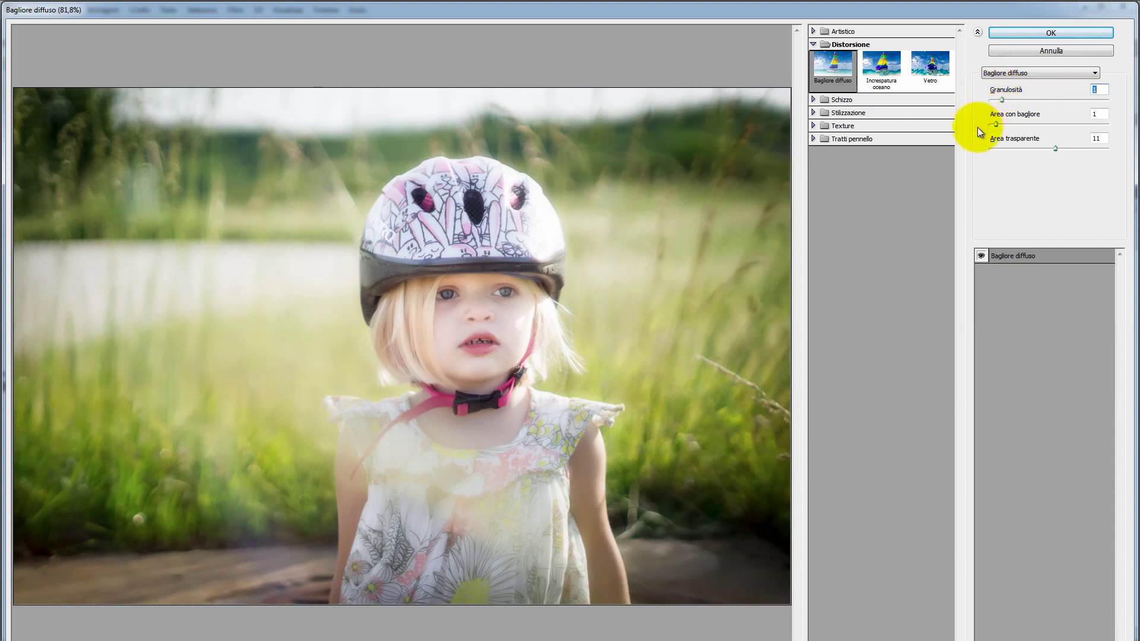
drag(996, 124, 999, 127)
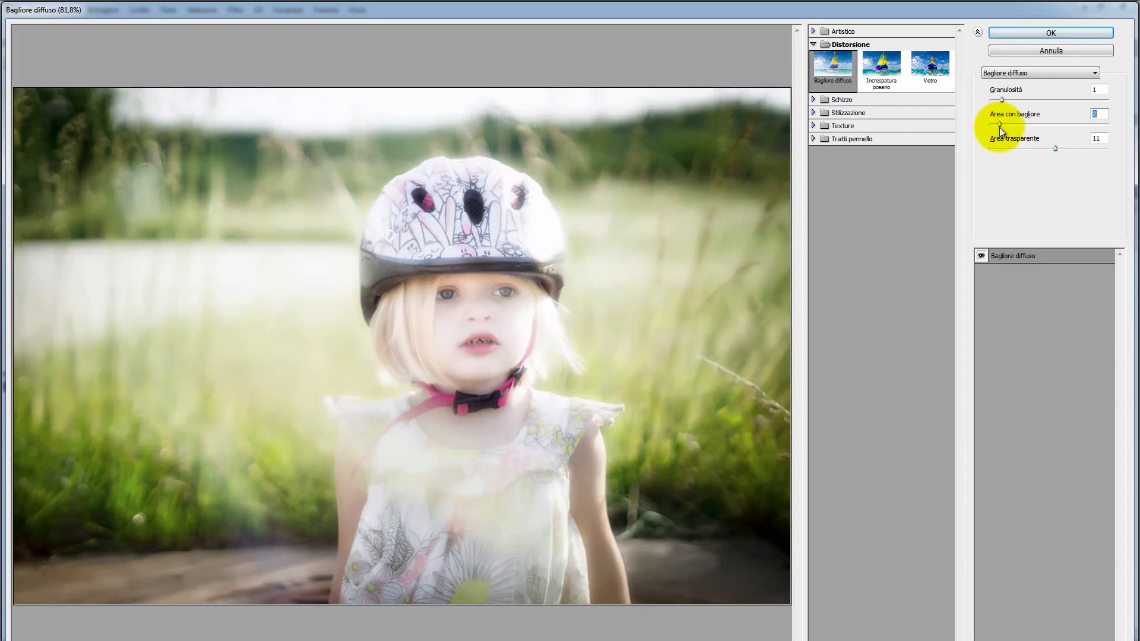
drag(1056, 150, 1091, 169)
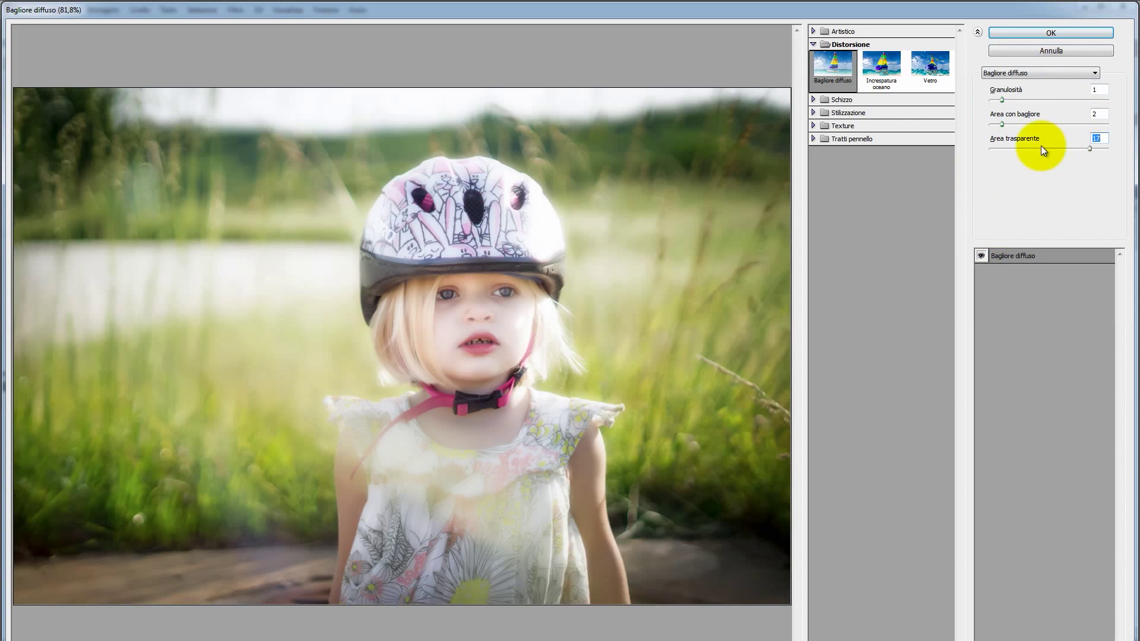
click(1029, 33)
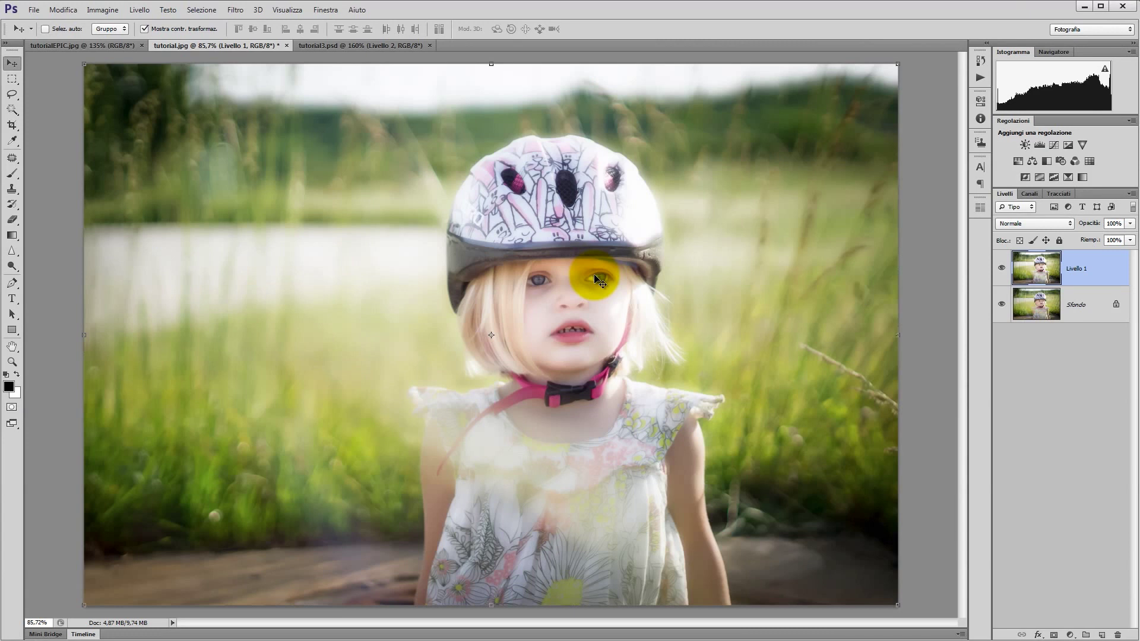
Add a Filtro fotografico adjustment layer using custom red-orange colour d9581f.
click(1059, 161)
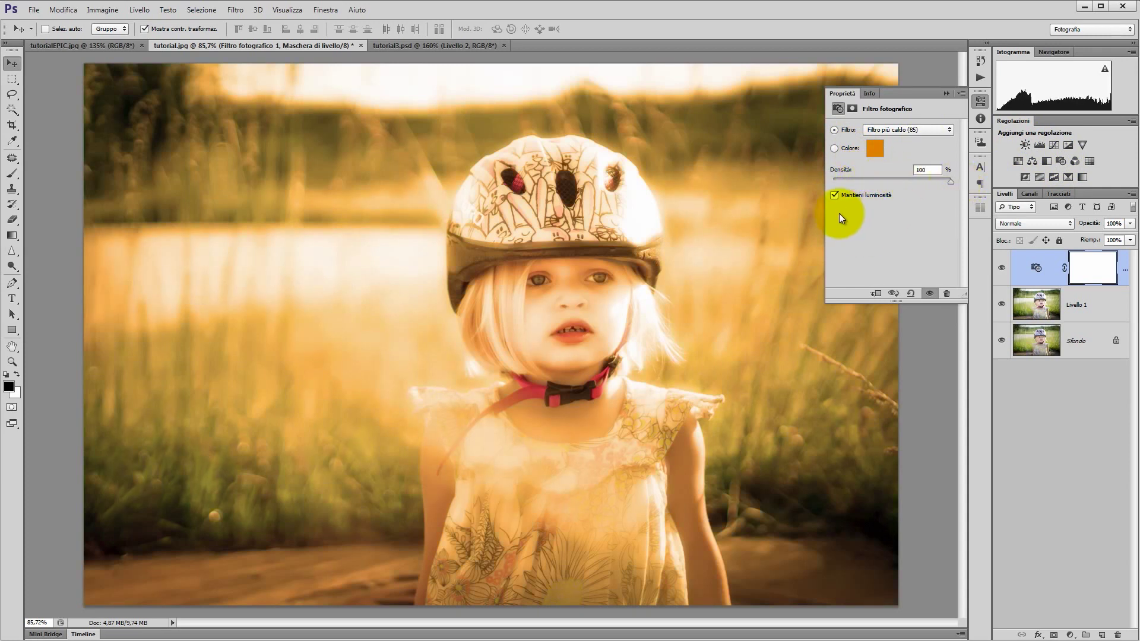
click(836, 196)
click(835, 148)
click(875, 148)
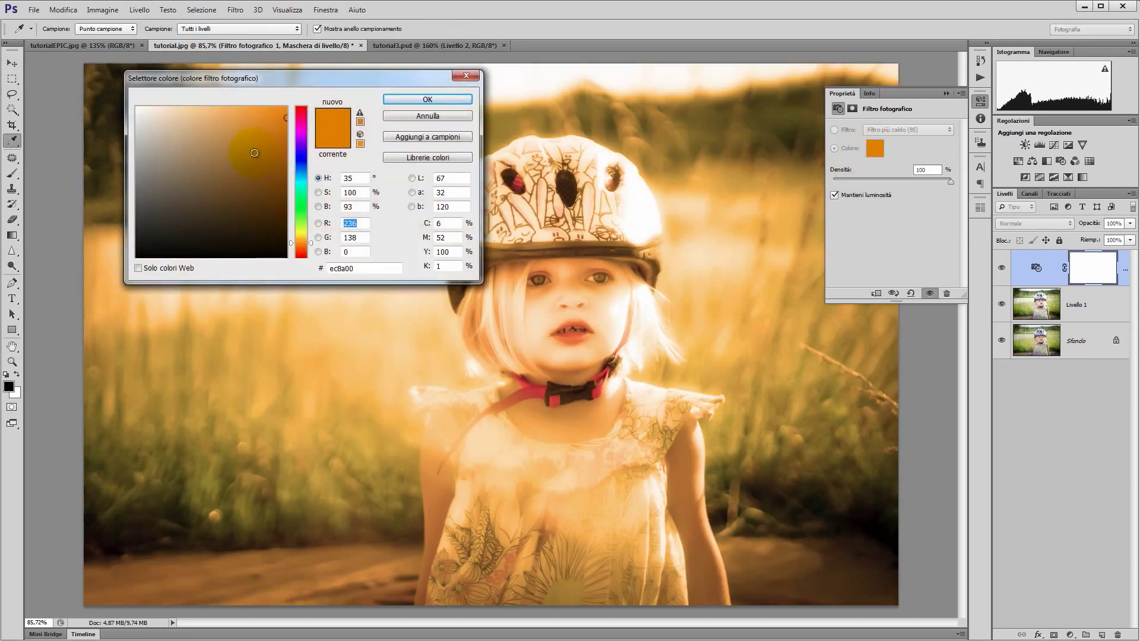
drag(299, 197, 301, 250)
drag(283, 119, 267, 130)
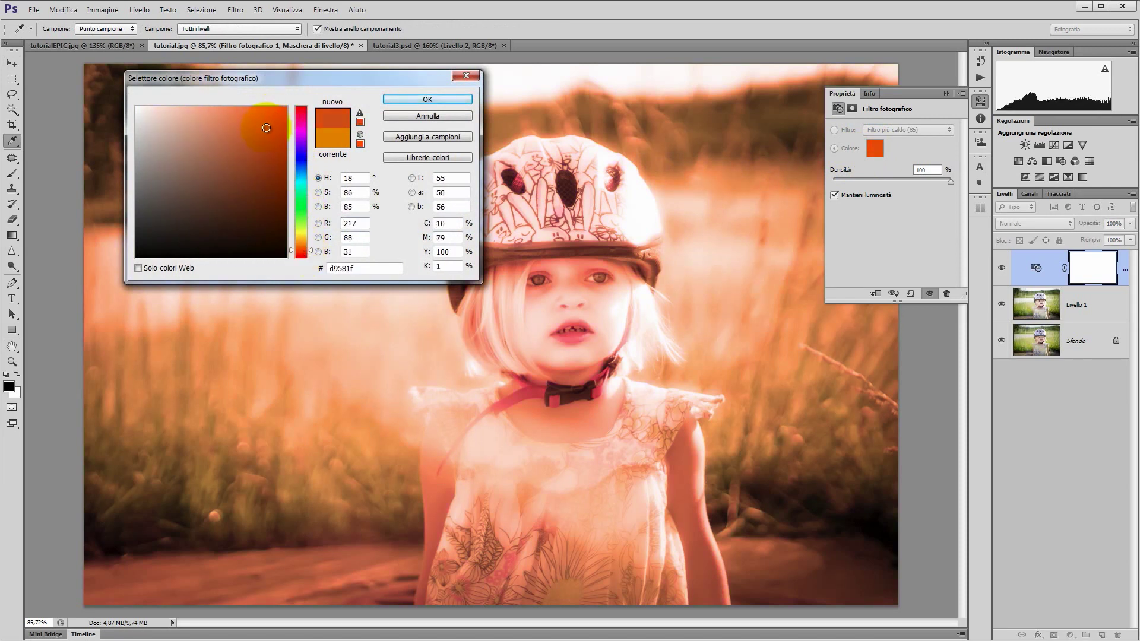
click(395, 99)
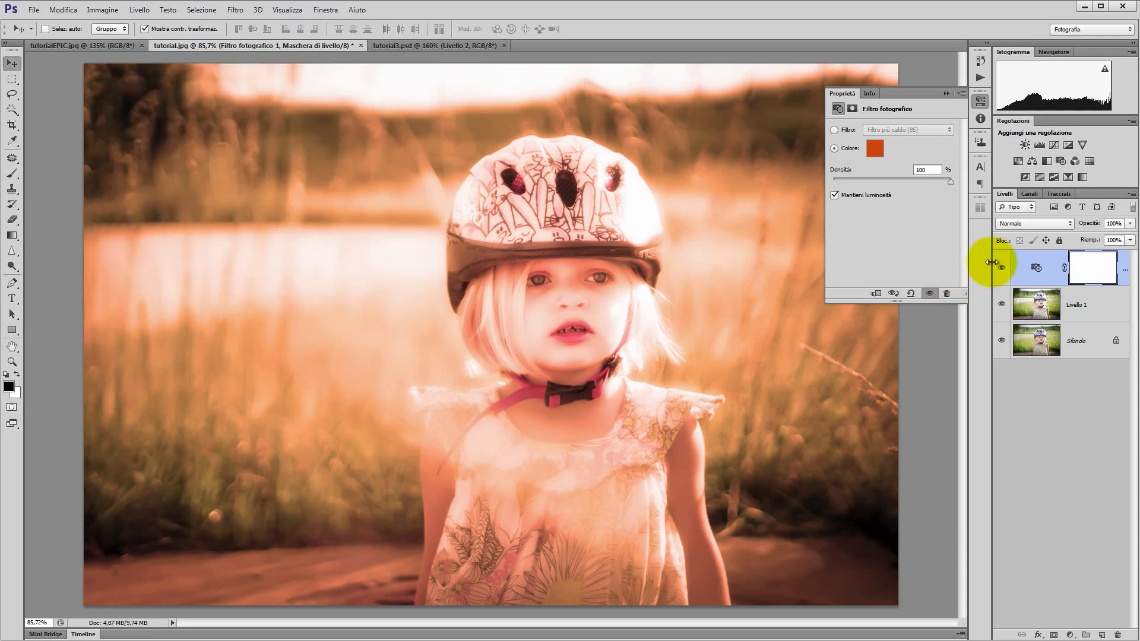
Set the photo filter layer's blend mode to Luce soffusa.
click(1034, 225)
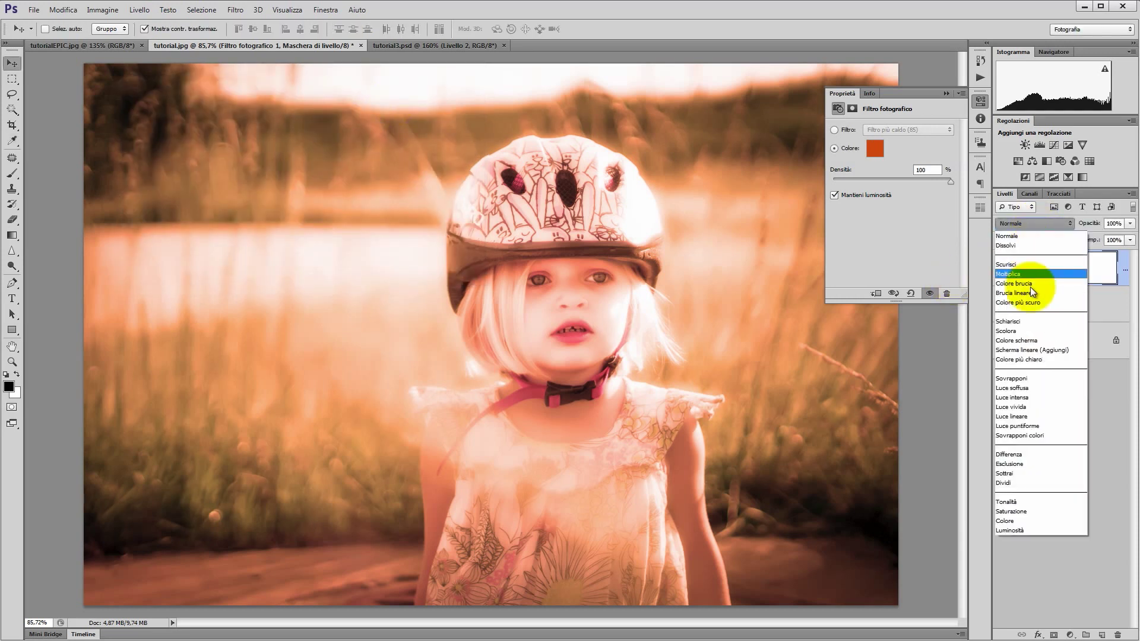
click(1042, 387)
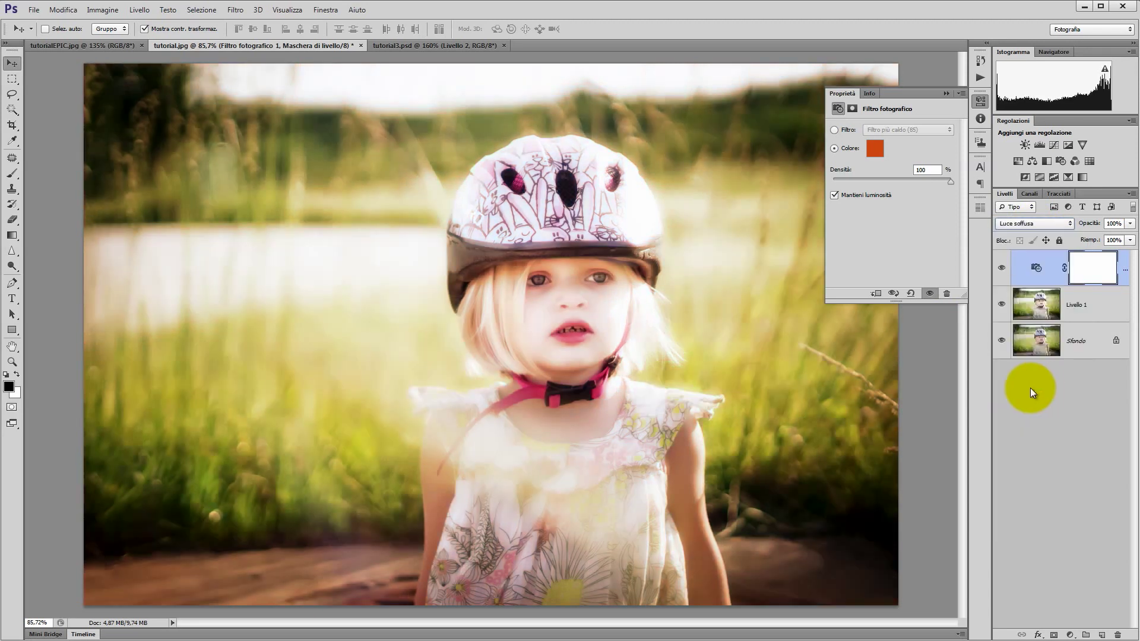
click(1048, 274)
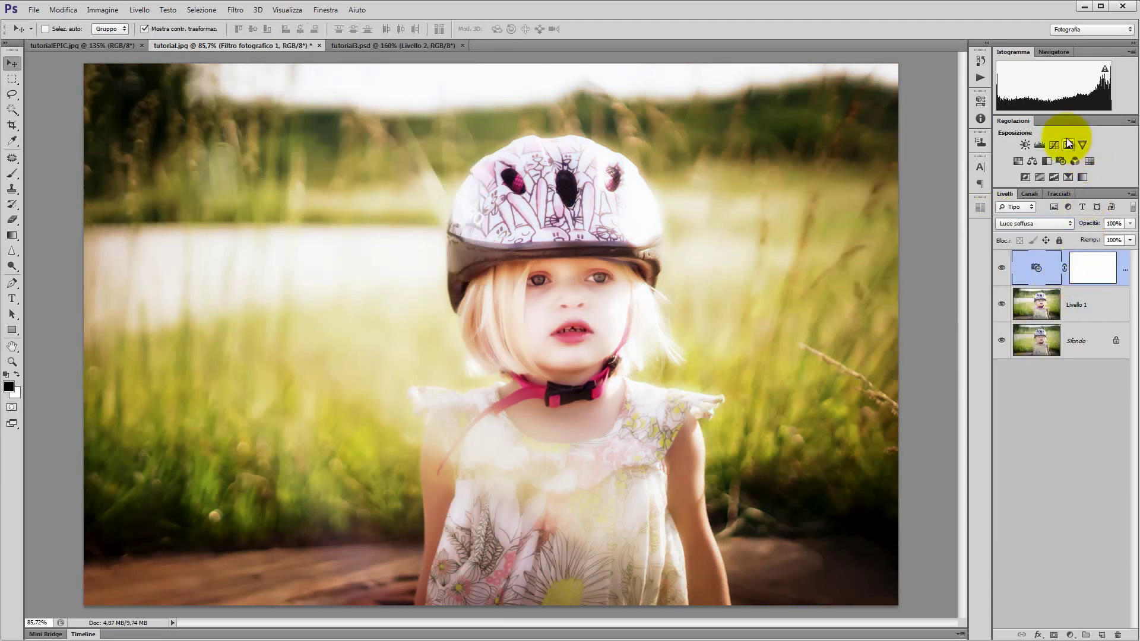
Add a Valori tonali layer with input black at 16 and output black at 43.
click(1039, 144)
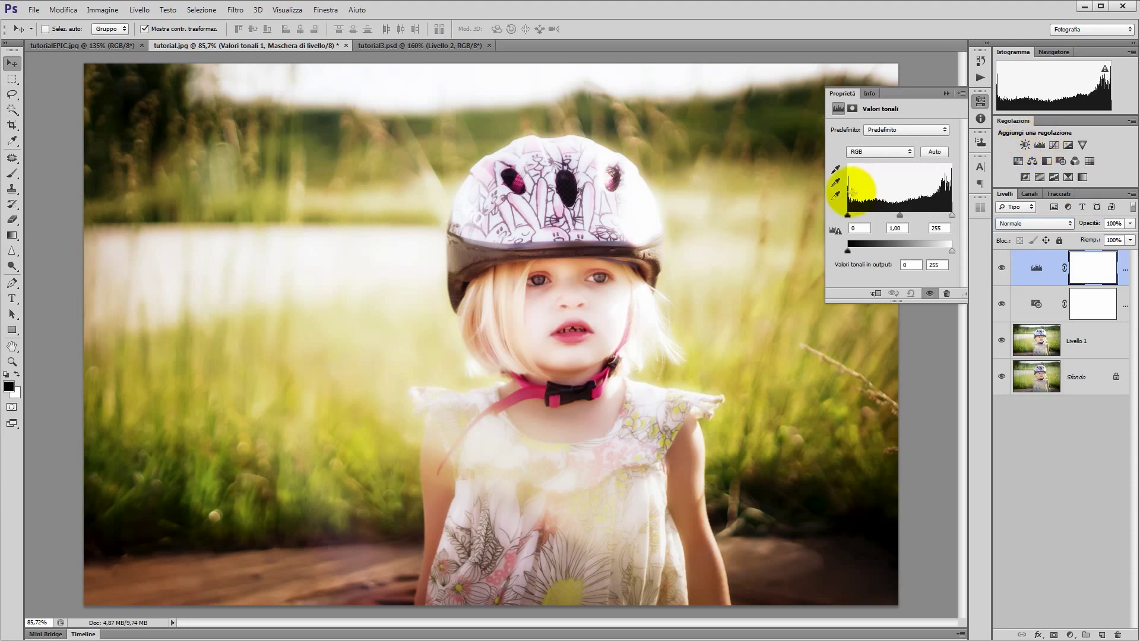
drag(846, 215, 852, 214)
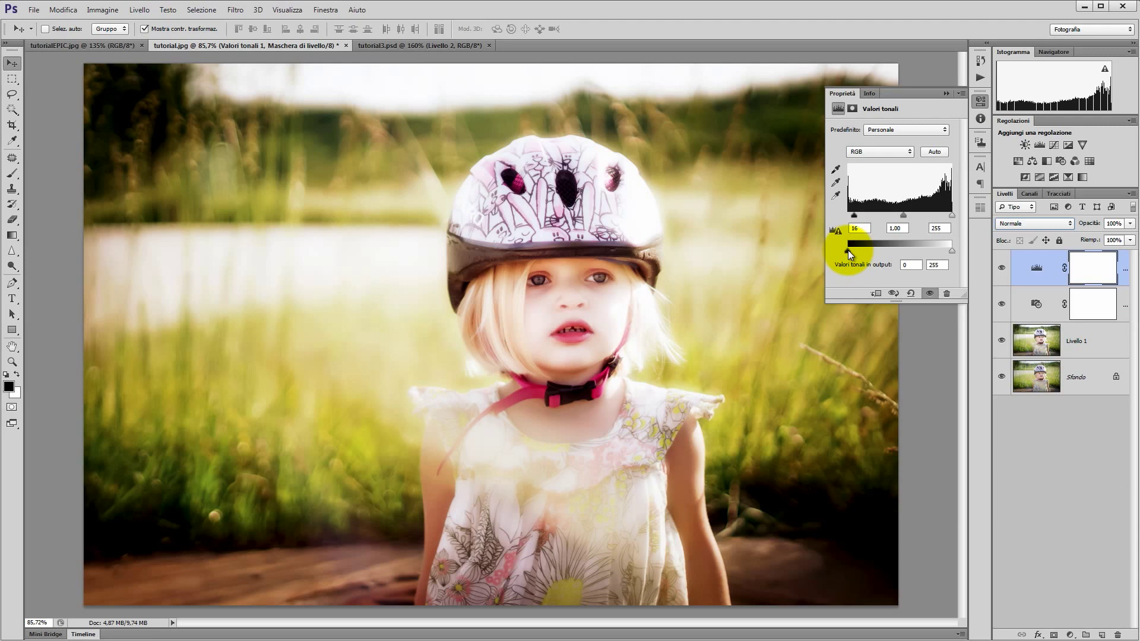
drag(847, 249, 853, 251)
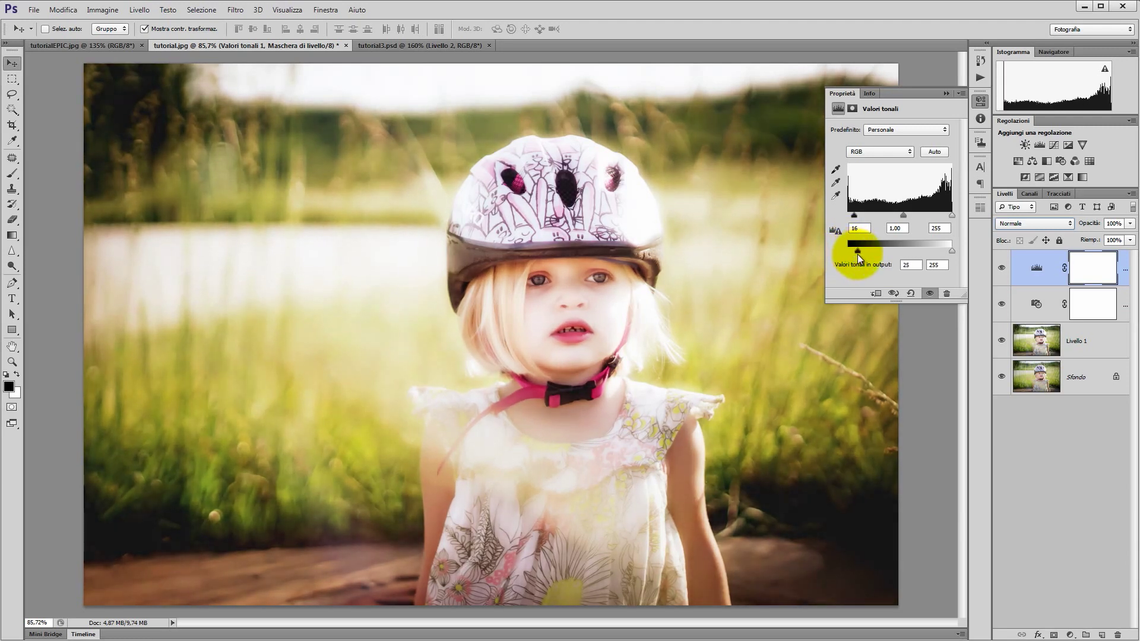
drag(857, 254, 865, 250)
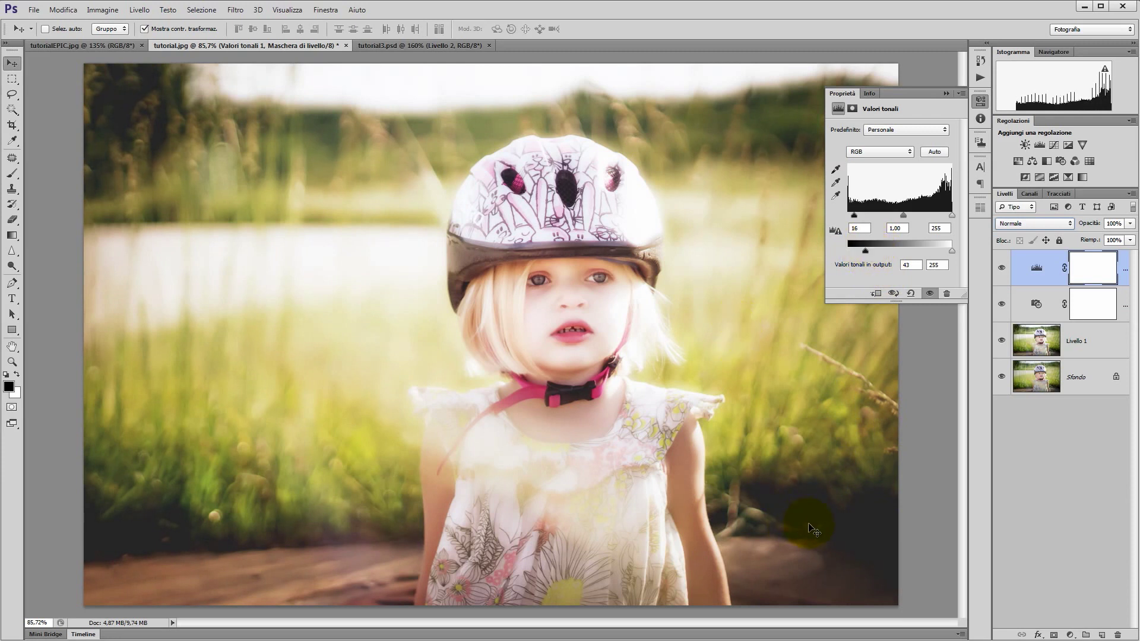
click(1101, 635)
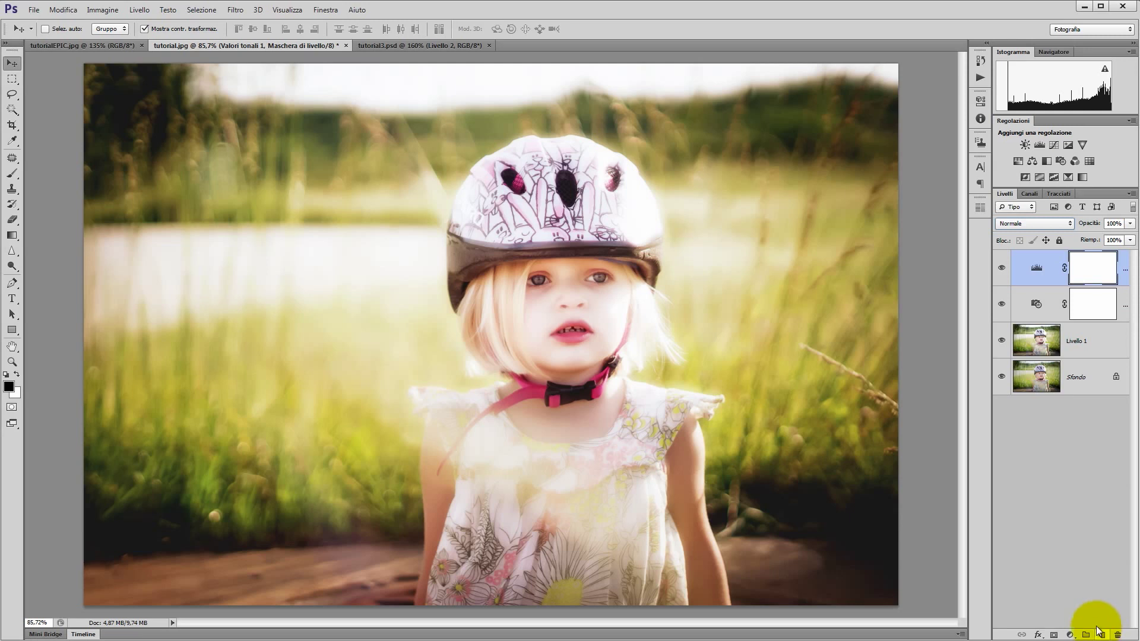
Add an empty Livello 2 on top in Scherma lineare (Aggiungi) blend mode.
click(1101, 635)
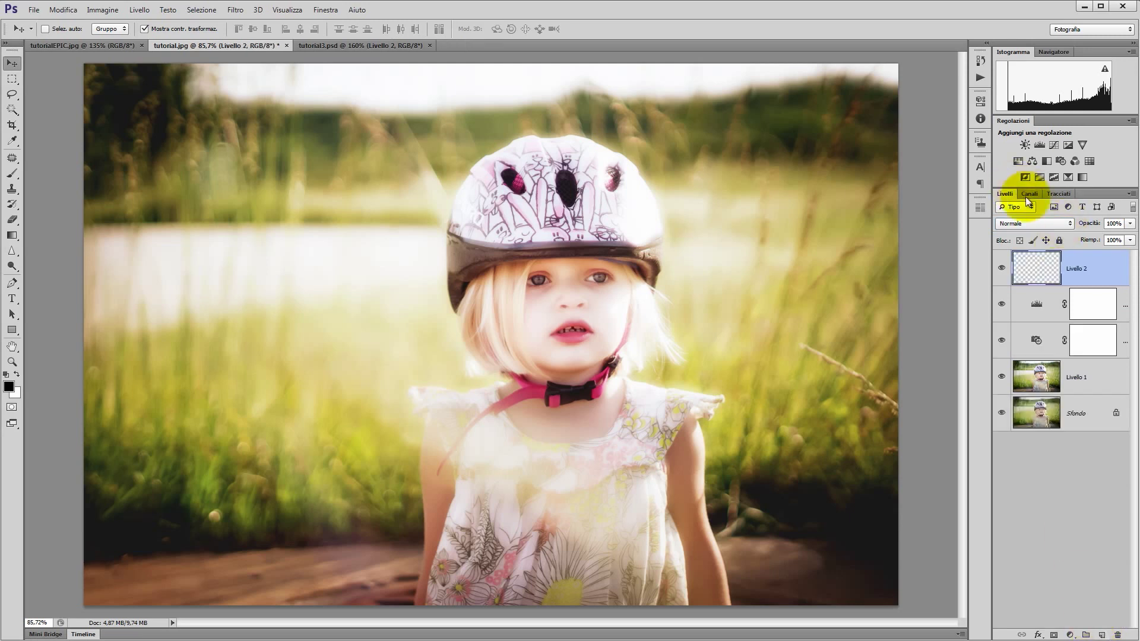
click(1038, 226)
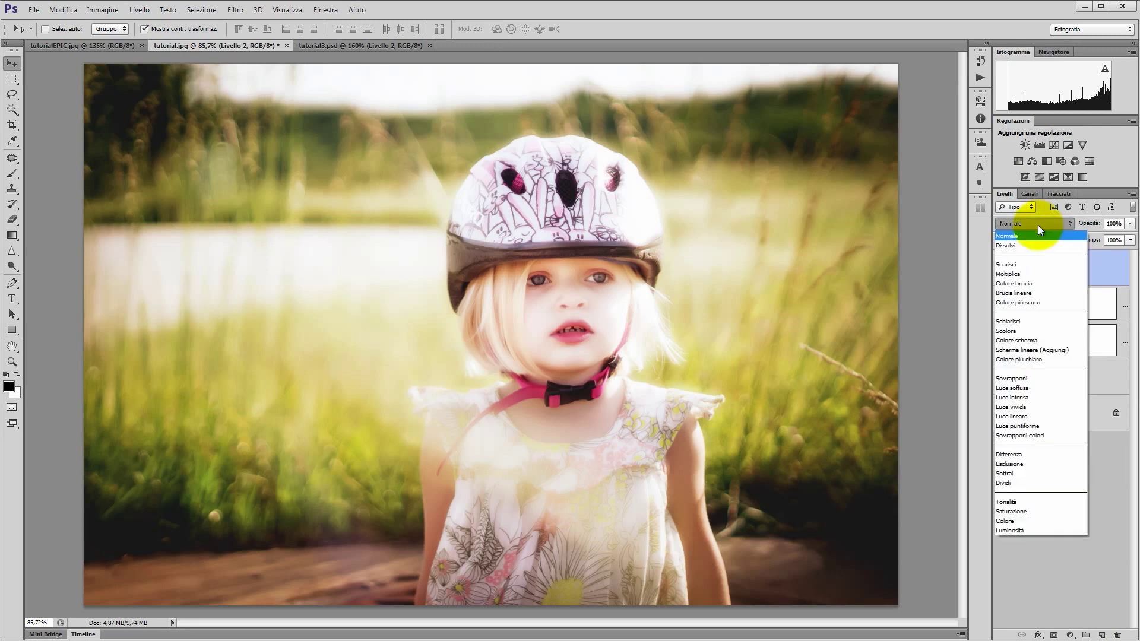
click(1027, 350)
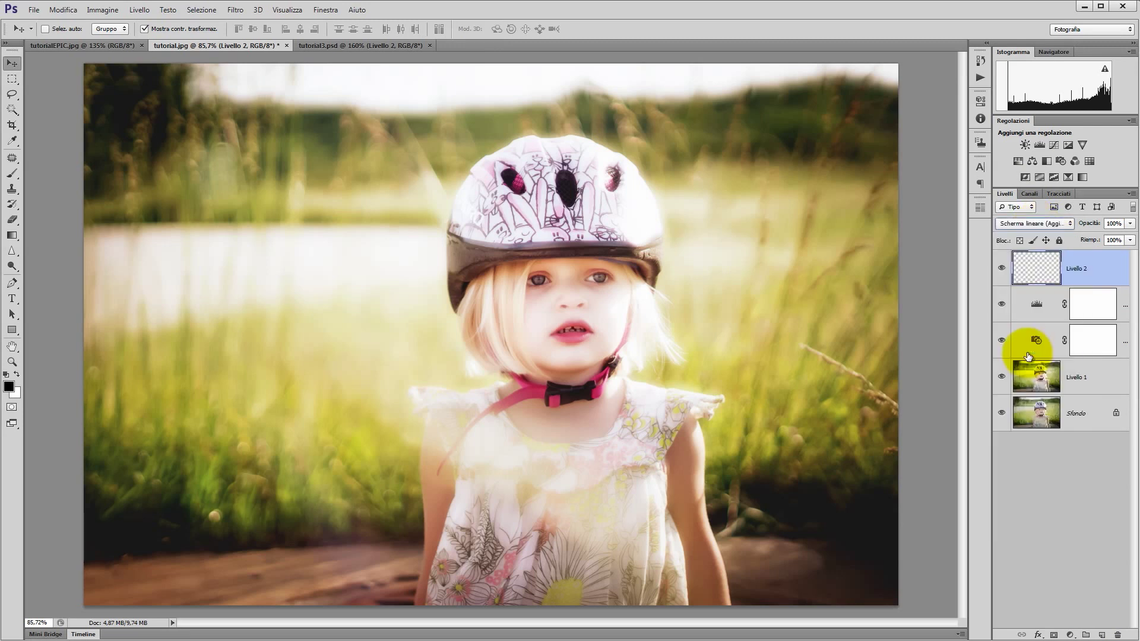
Select the Gradient tool and choose a gradient preset.
click(12, 237)
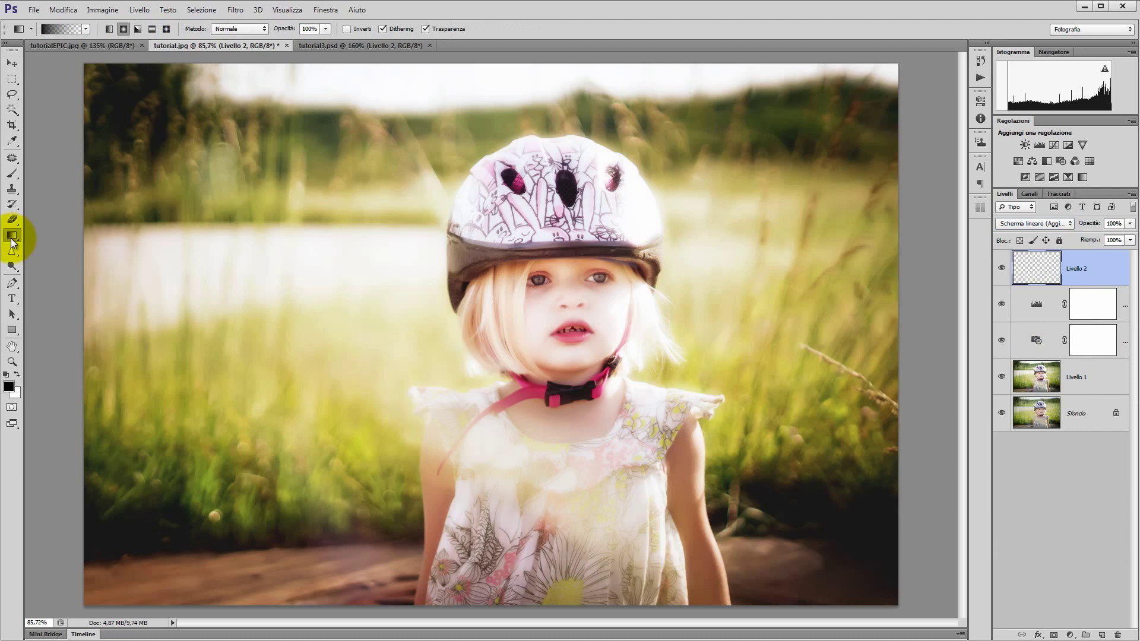
click(86, 29)
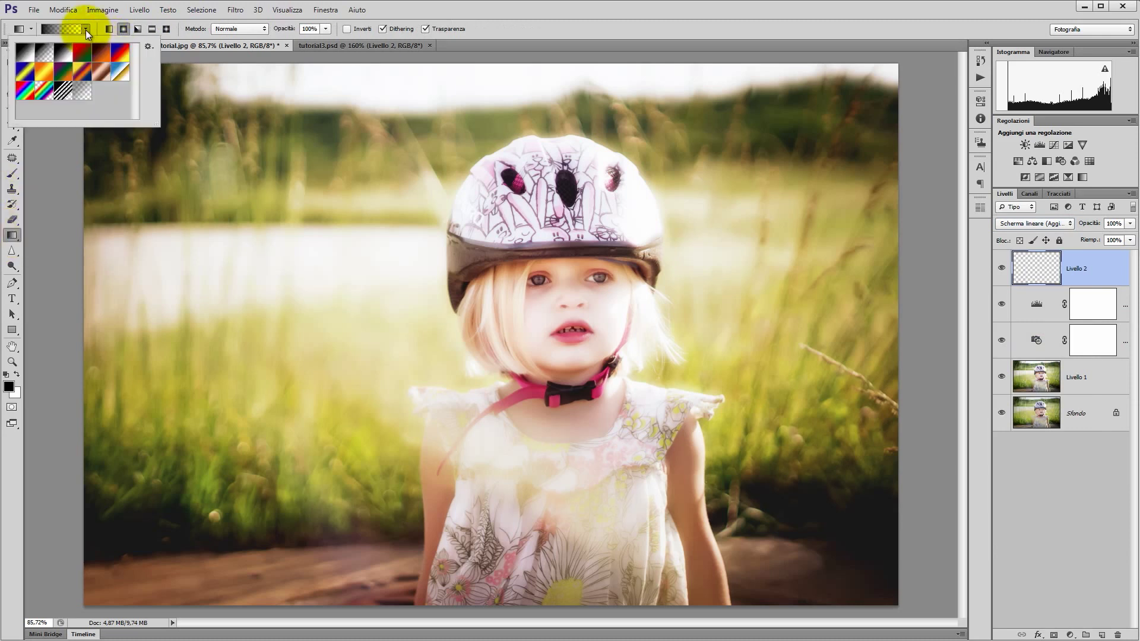
double_click(42, 55)
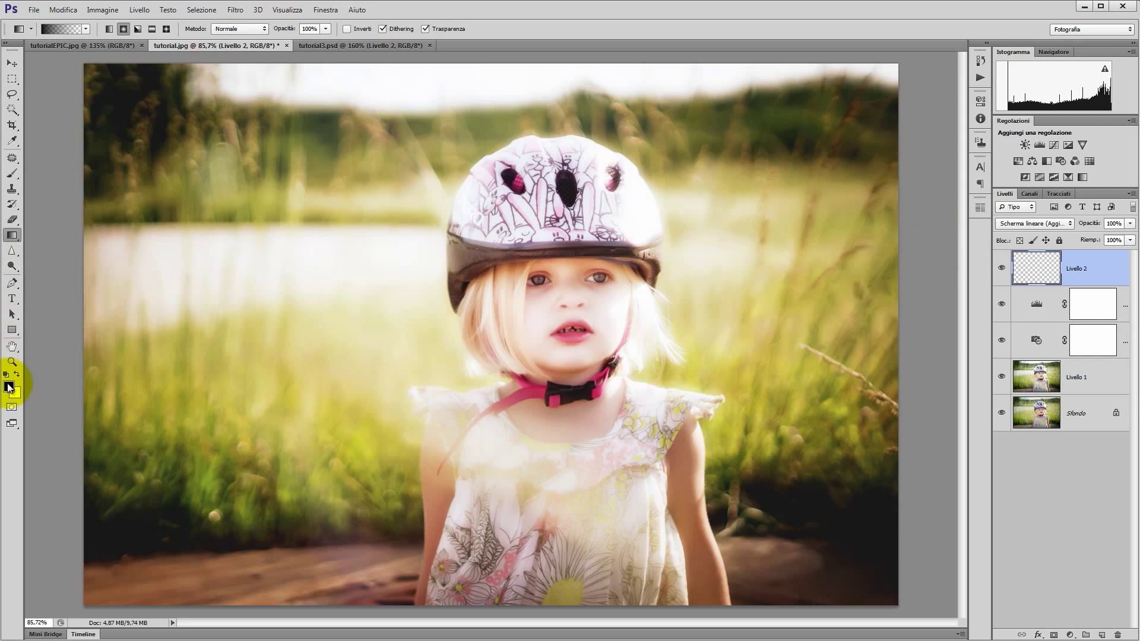
Set the foreground colour to bright red #f10a0a.
click(9, 387)
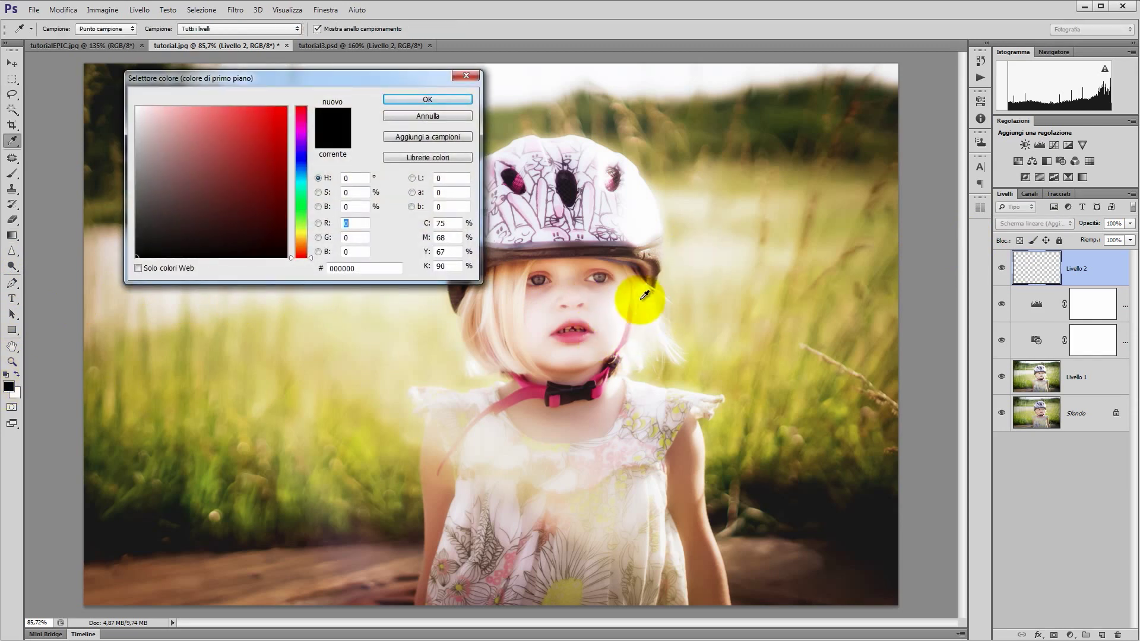
drag(249, 137, 281, 114)
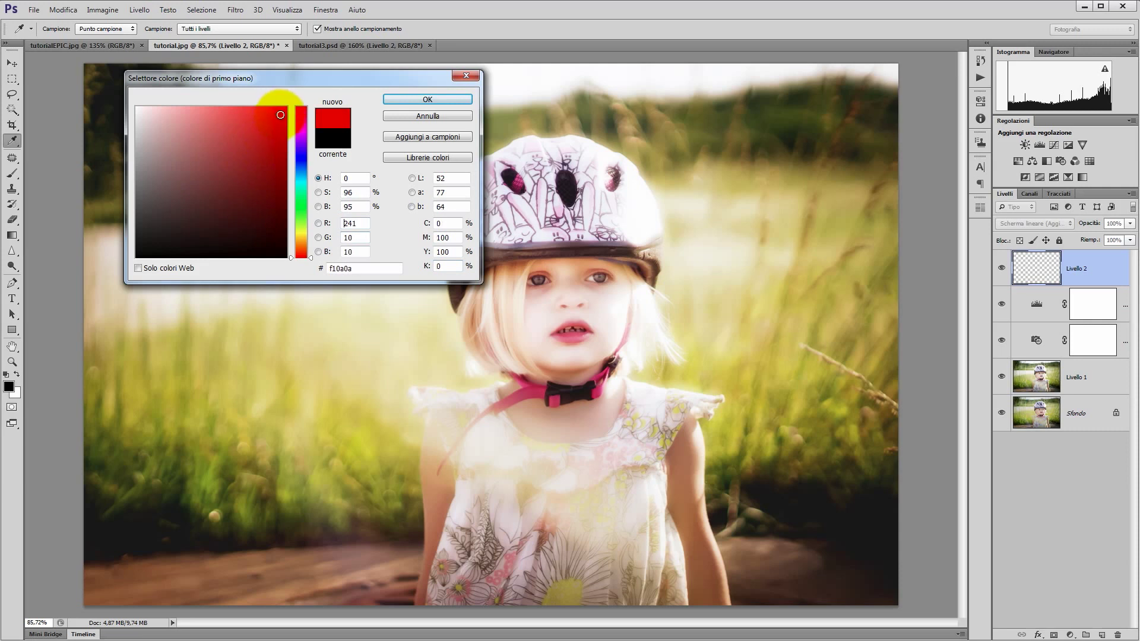
click(423, 100)
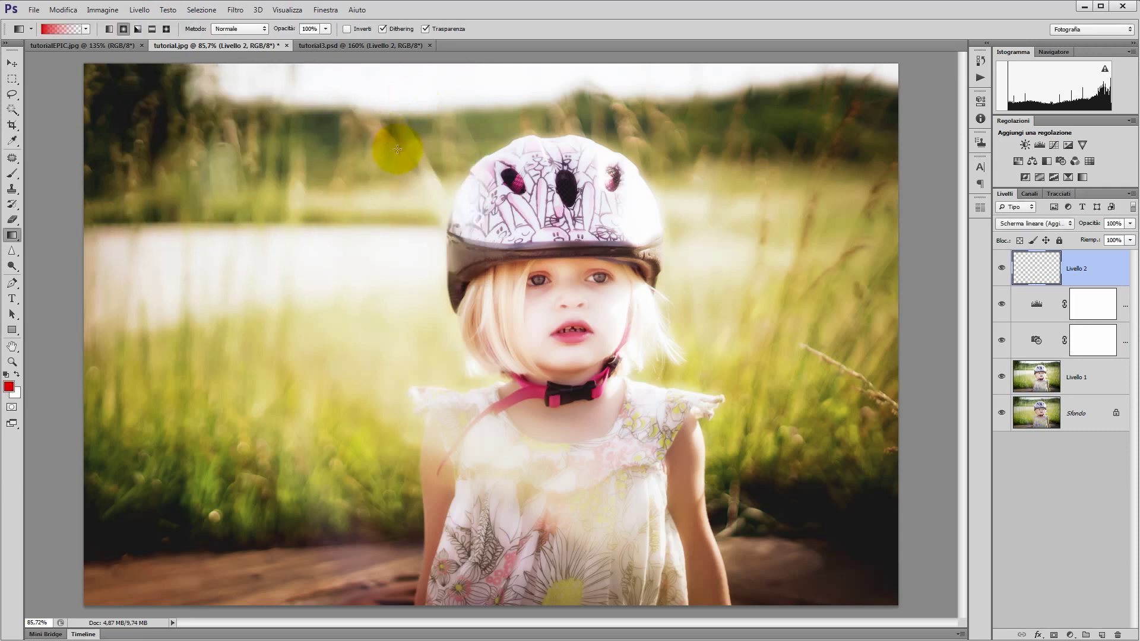
Drag red gradients in from the top-right and right edges, undoing the last one above-left.
drag(881, 95, 666, 203)
mouse_move(699, 82)
mouse_down()
mouse_move(484, 210)
mouse_move(523, 181)
mouse_up()
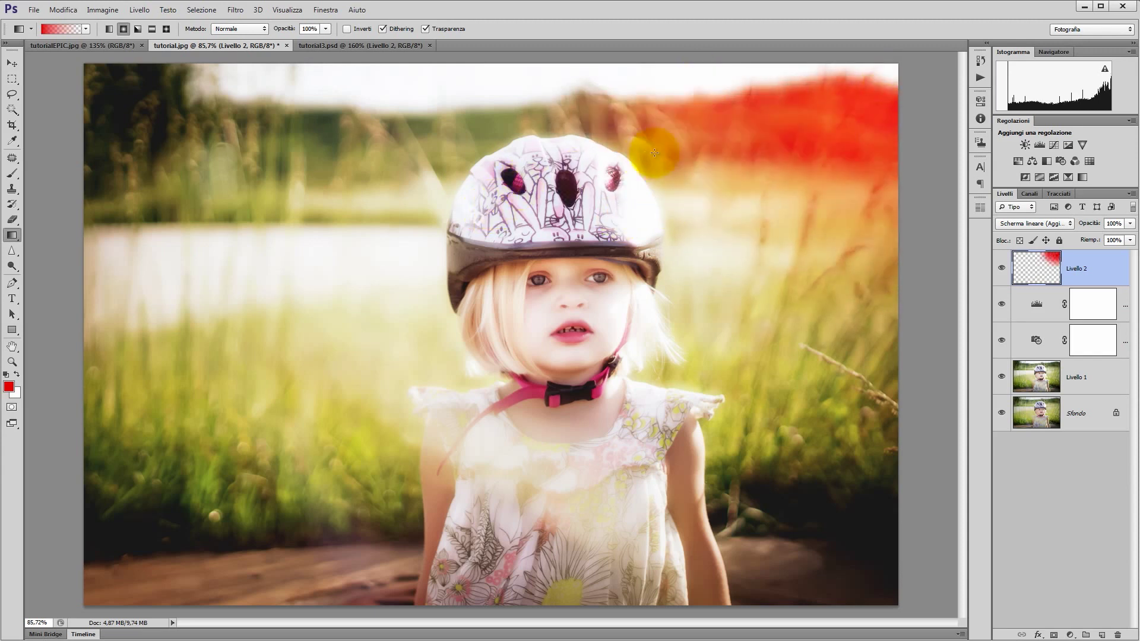
drag(813, 236, 618, 237)
drag(807, 216, 610, 234)
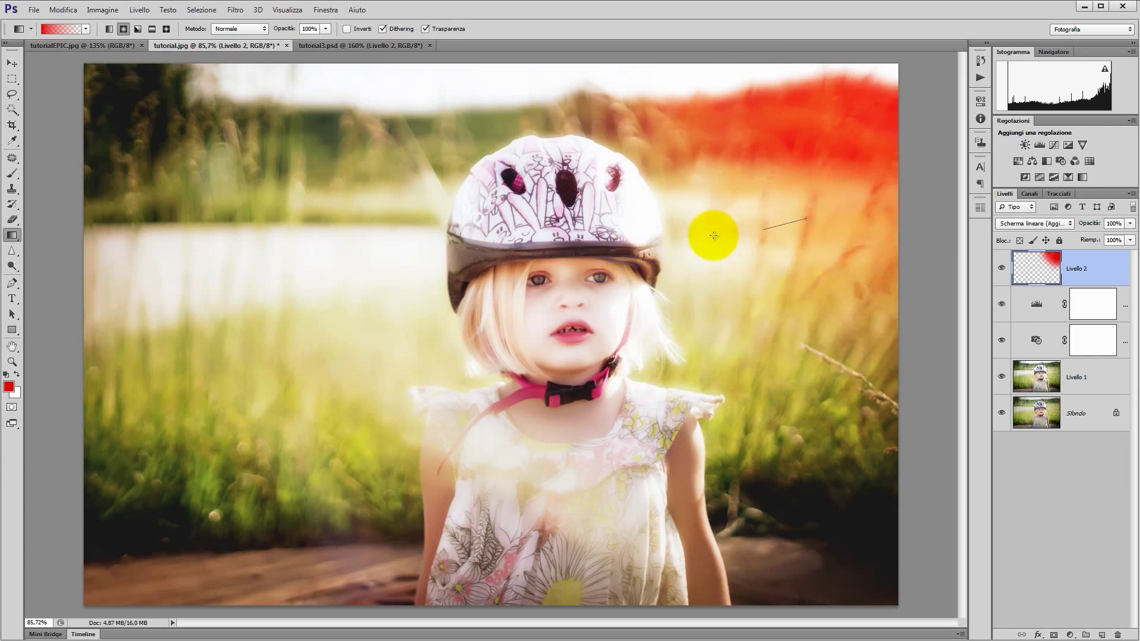
drag(830, 363, 586, 380)
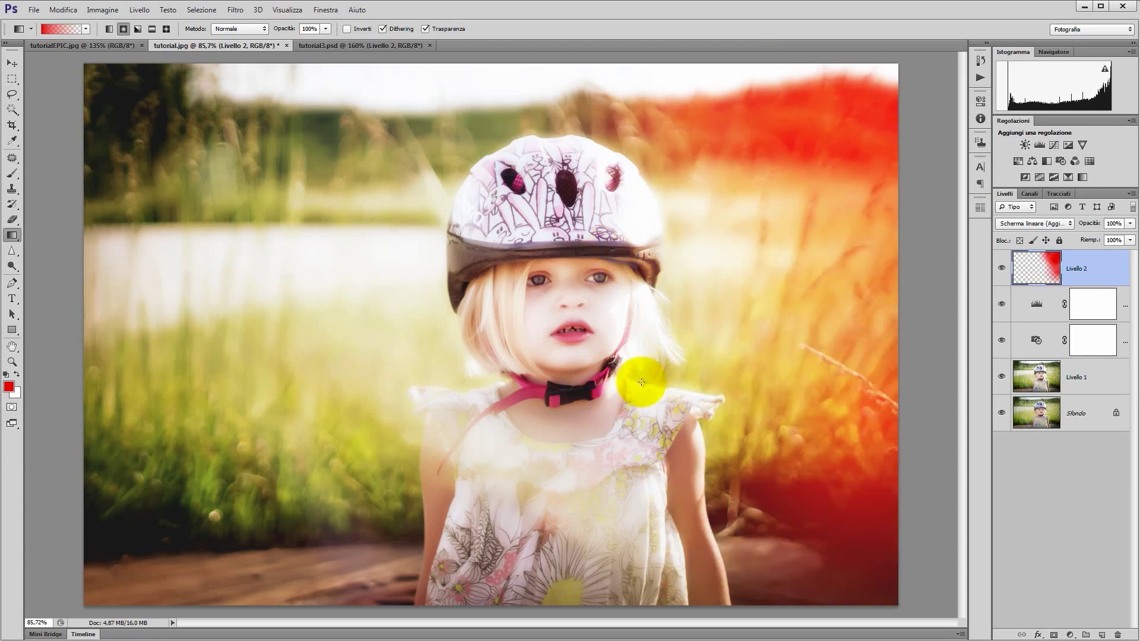
drag(687, 530, 605, 458)
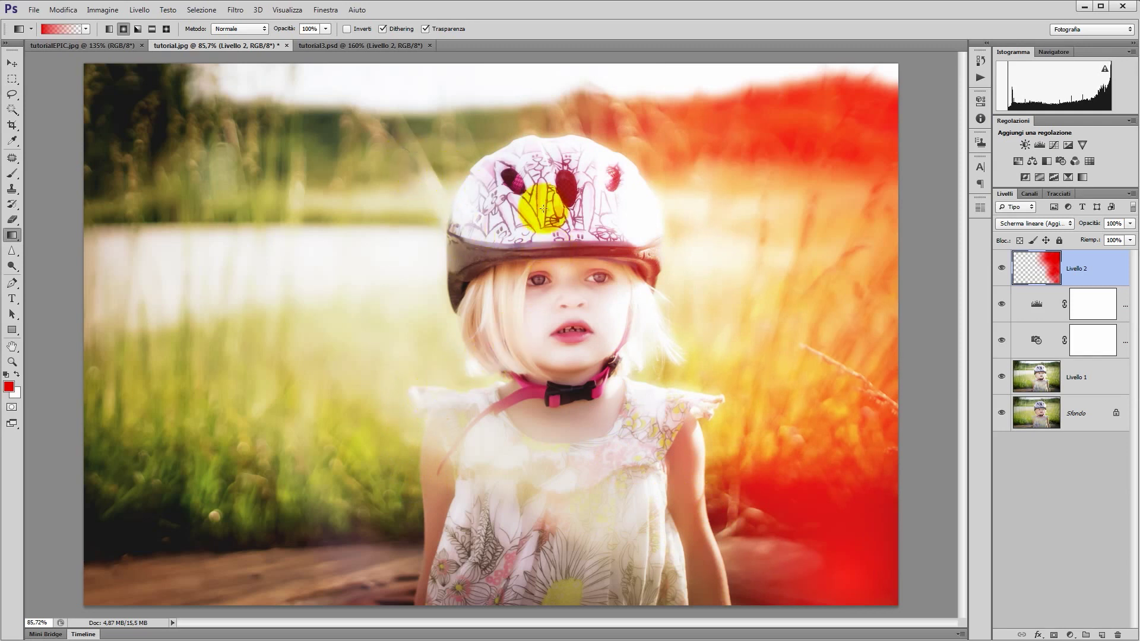
drag(386, 128, 428, 199)
key(ctrl+z)
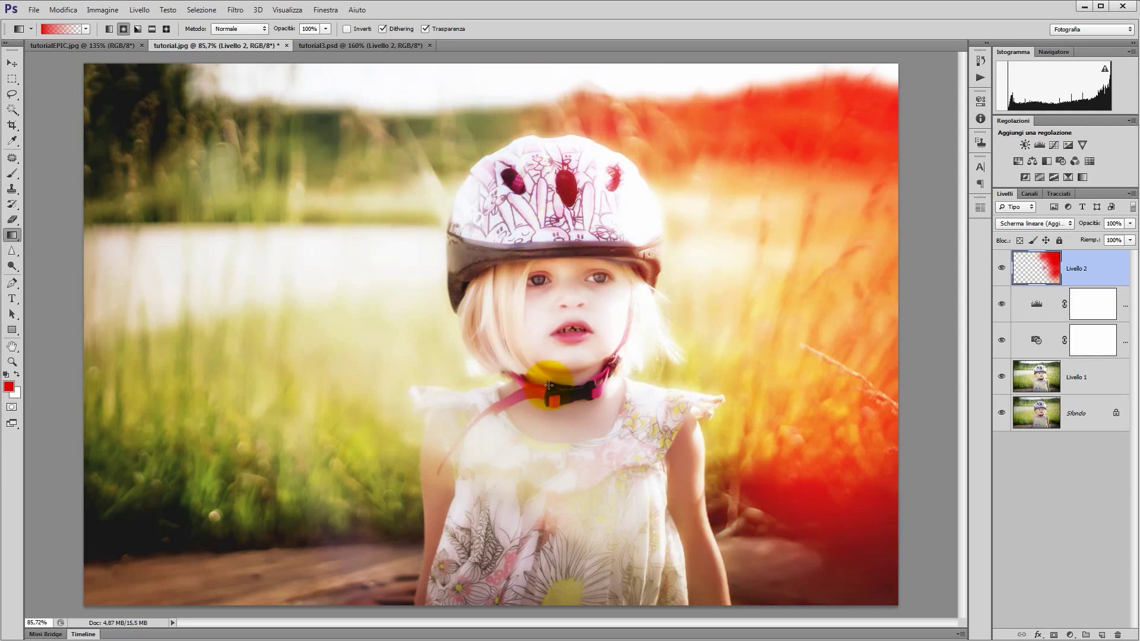
click(1056, 362)
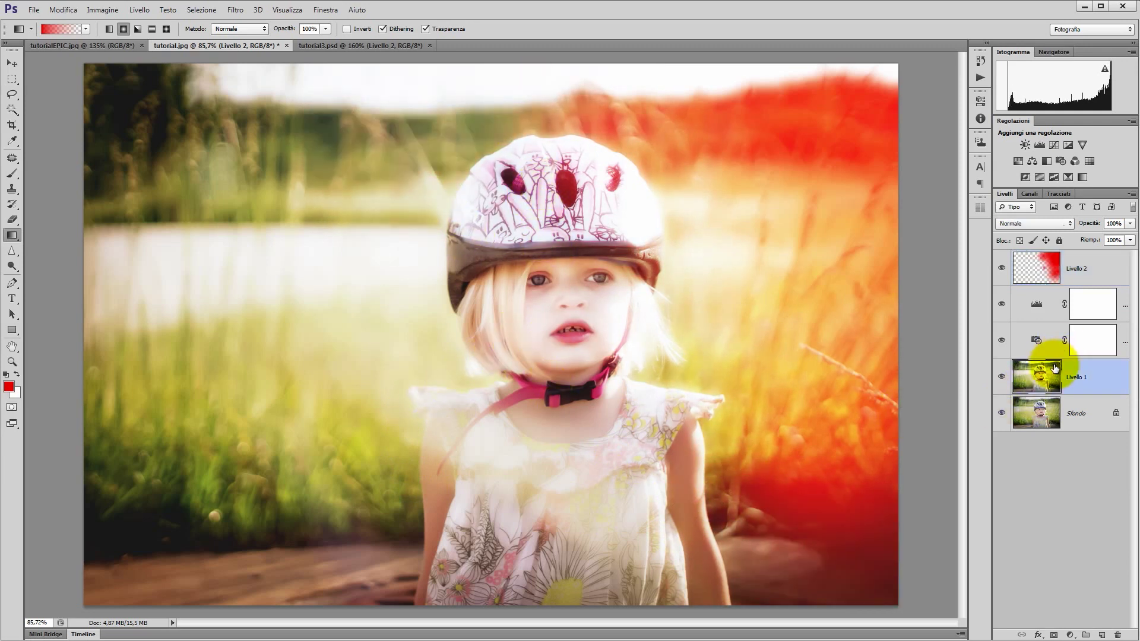
Add a layer mask to Livello 1 and paint the girl out in black.
click(1054, 635)
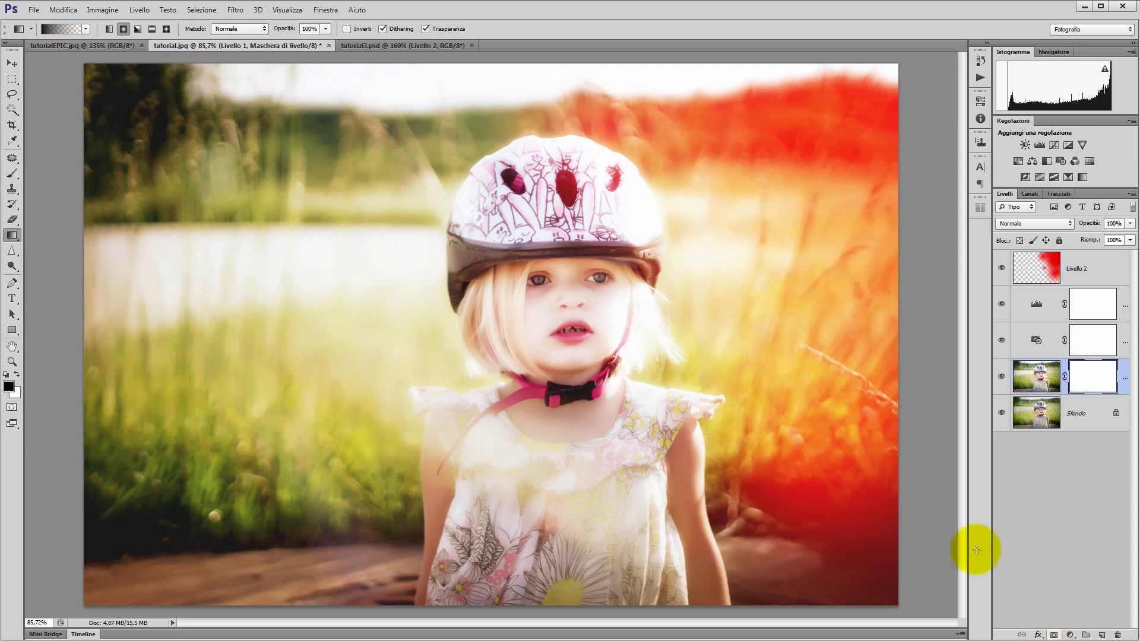
click(12, 219)
click(12, 173)
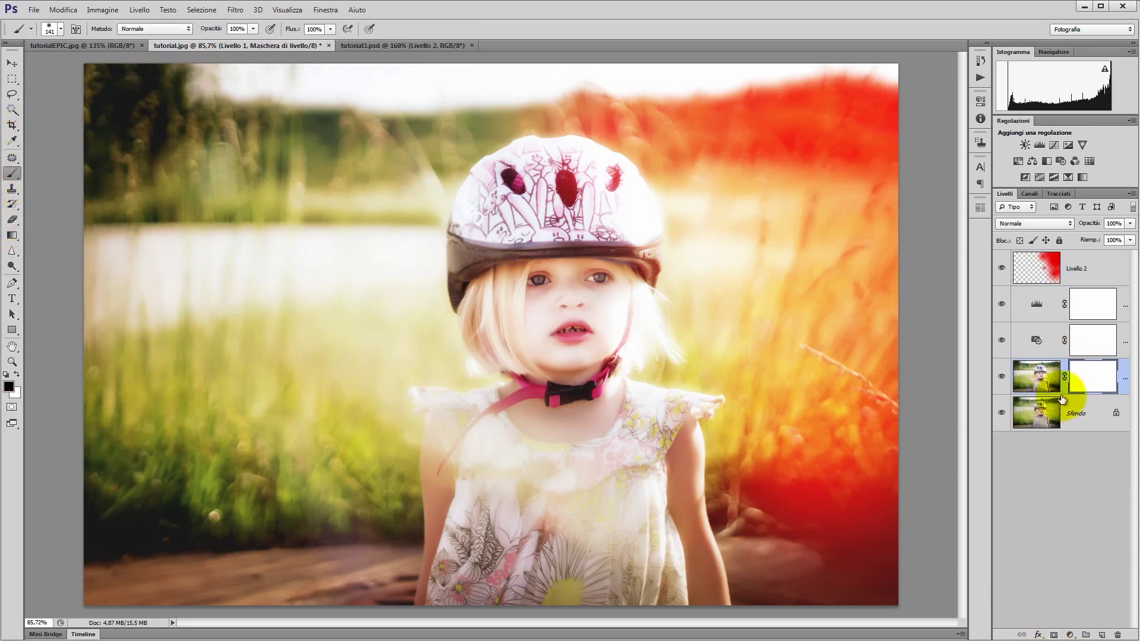
click(1094, 383)
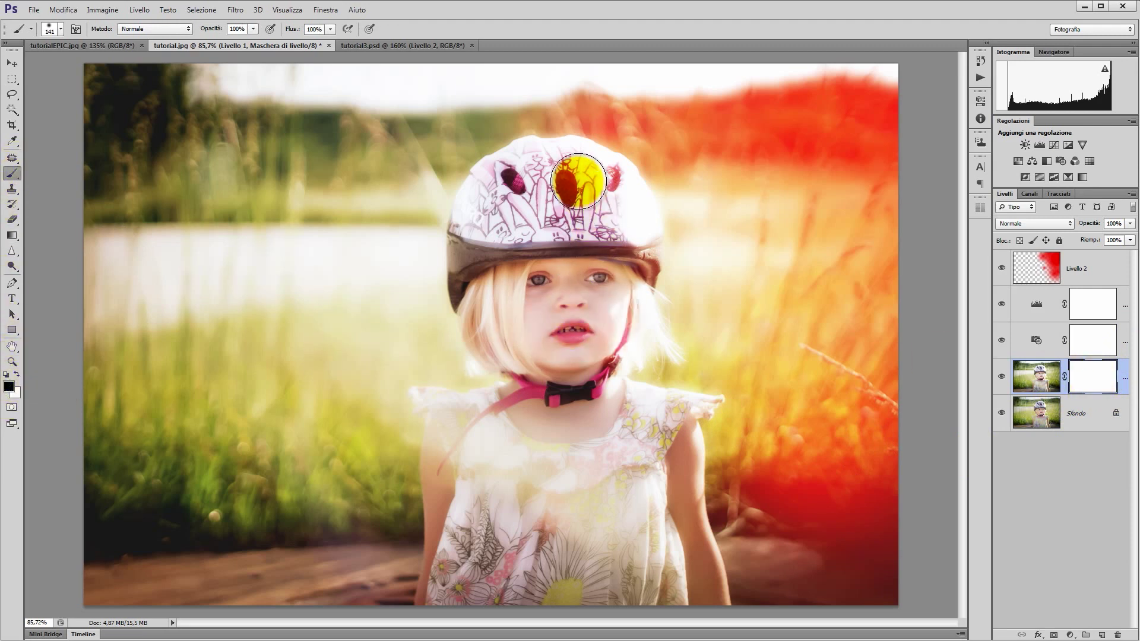
drag(554, 371, 586, 240)
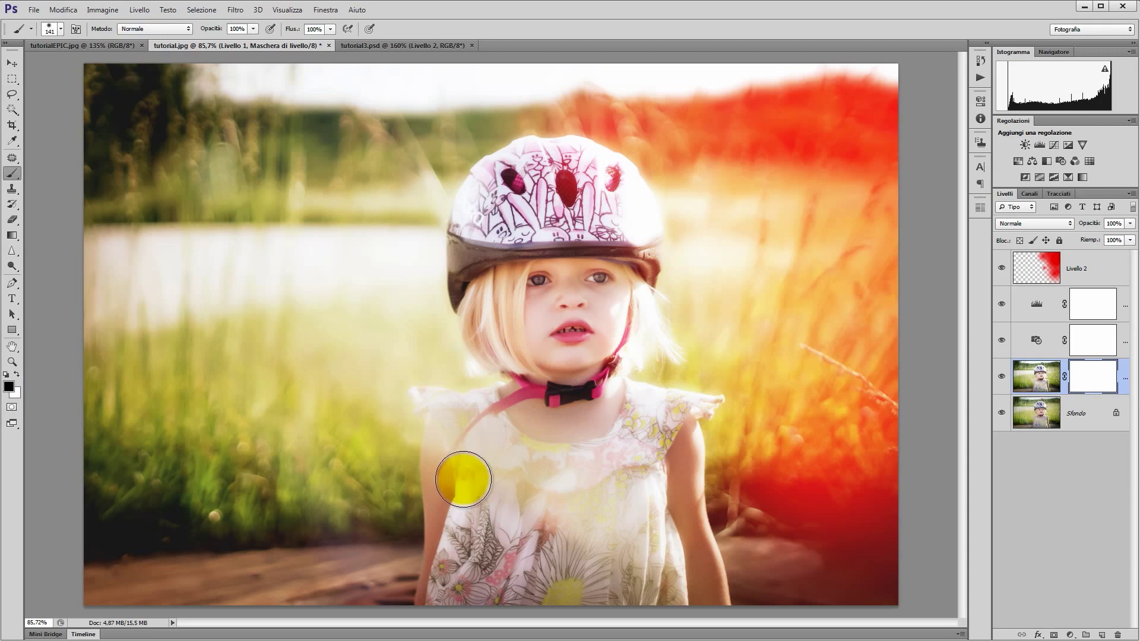
click(1045, 269)
click(1034, 223)
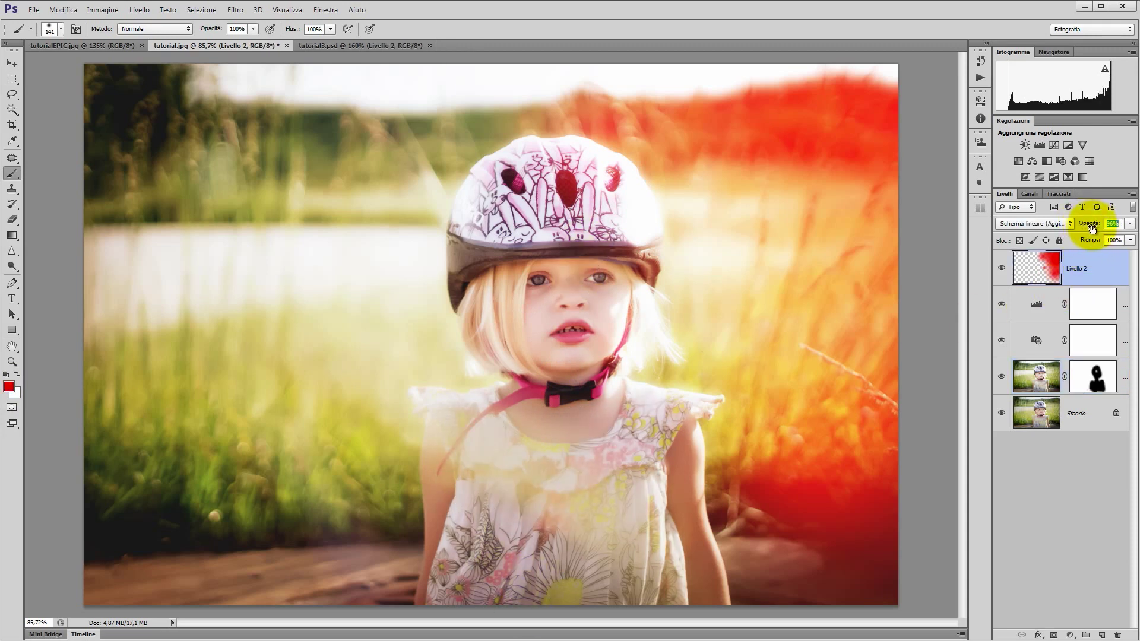
Lower Livello 2 opacity to 78%, compare with effects hidden, then switch to tutorial3.psd.
drag(1088, 228, 1081, 231)
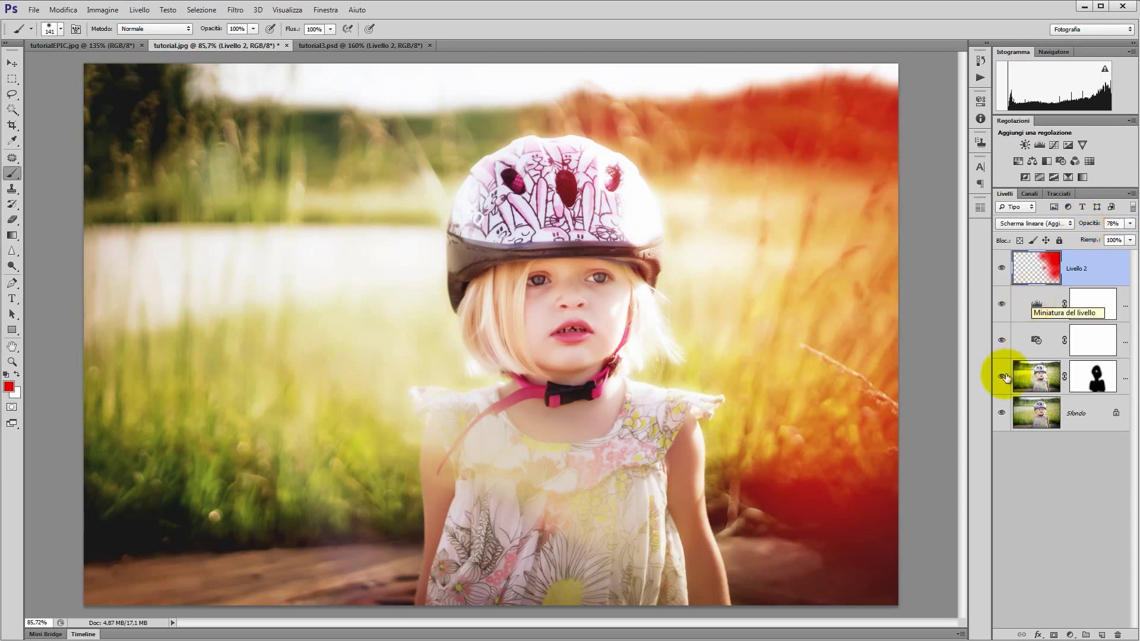
mouse_move(1002, 269)
mouse_down()
mouse_move(989, 372)
mouse_move(1001, 268)
mouse_up()
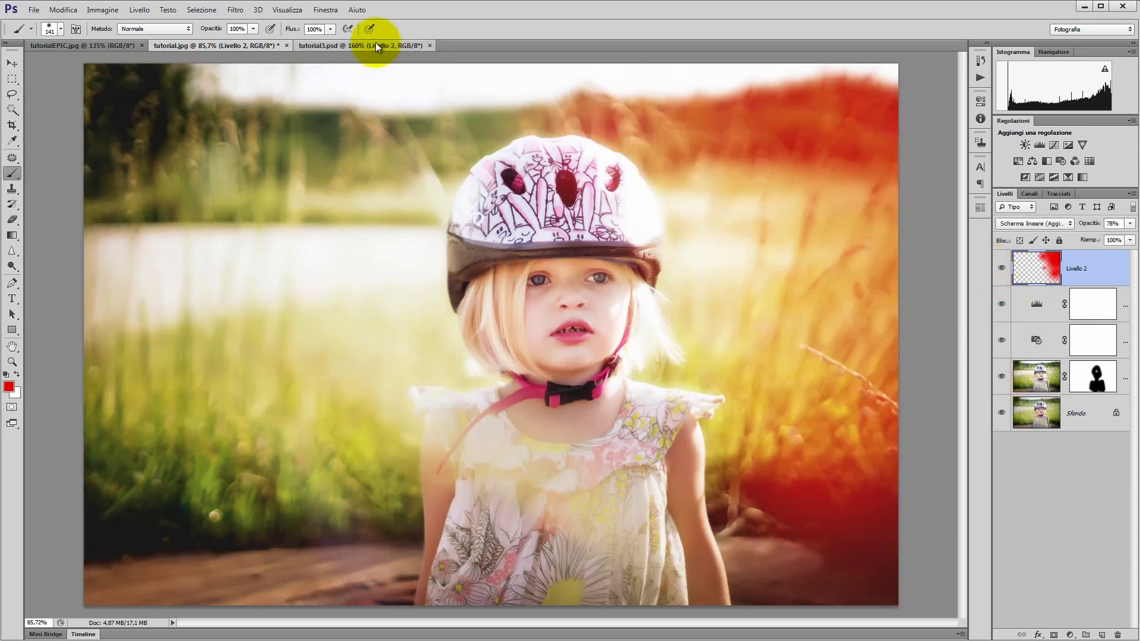
click(376, 47)
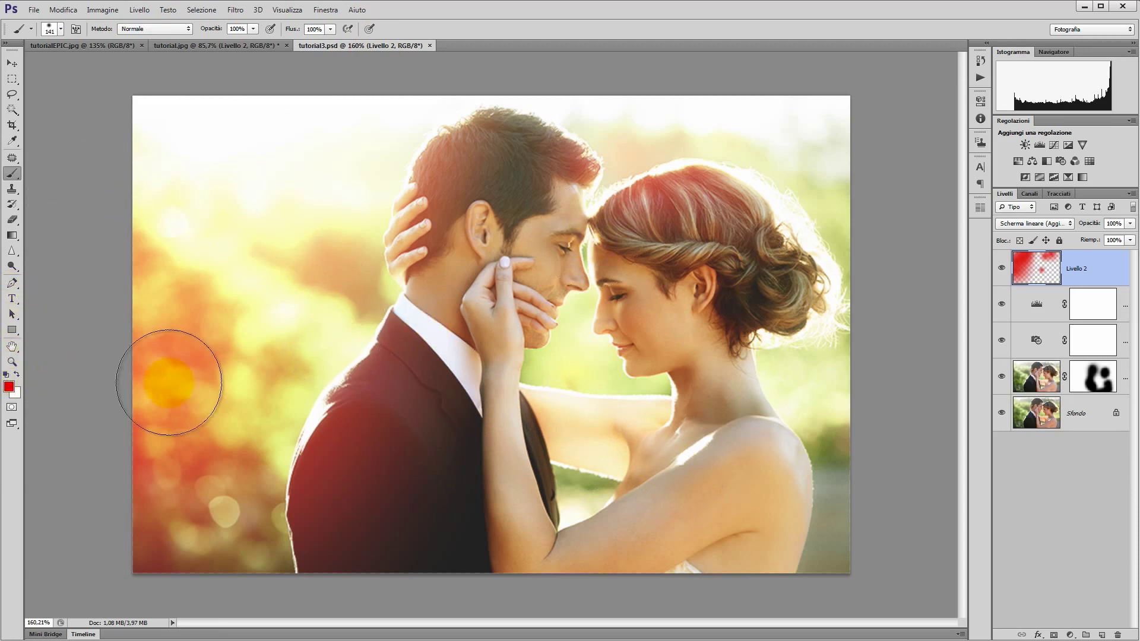
Review the photo filter settings in tutorial3.psd and reselect Livello 2 for image adjustments.
click(12, 63)
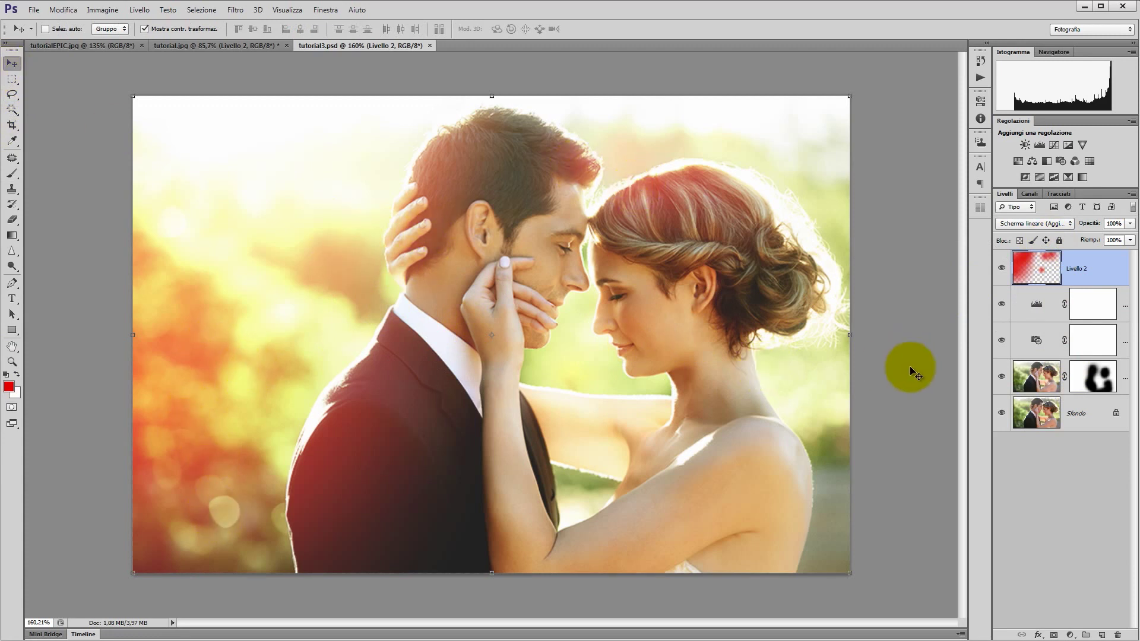
double_click(1049, 339)
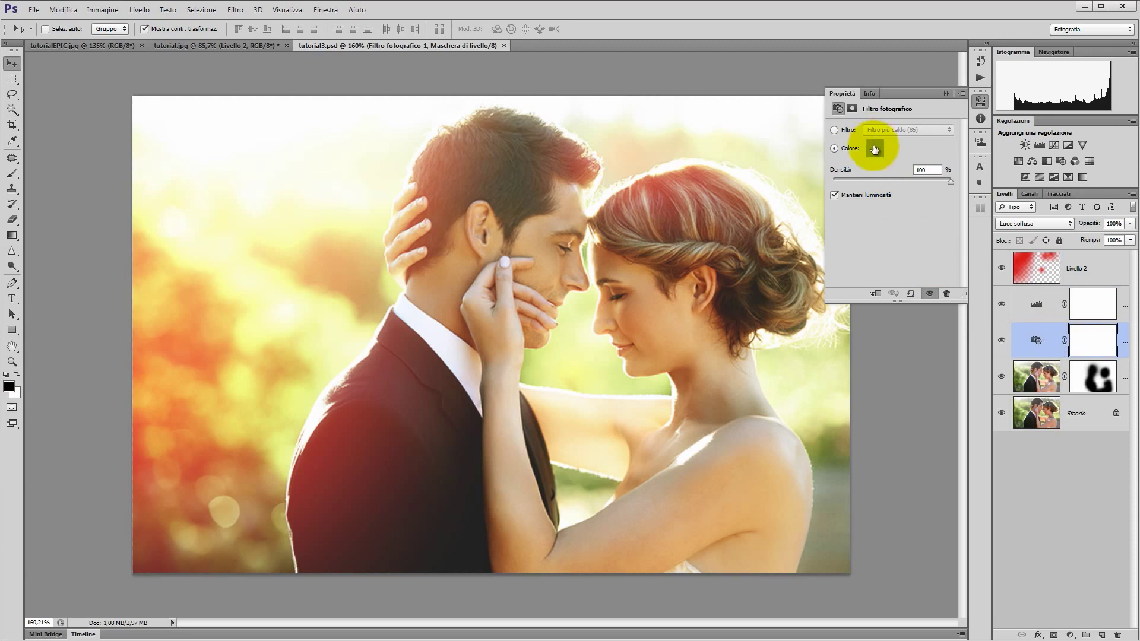
click(945, 94)
click(1030, 274)
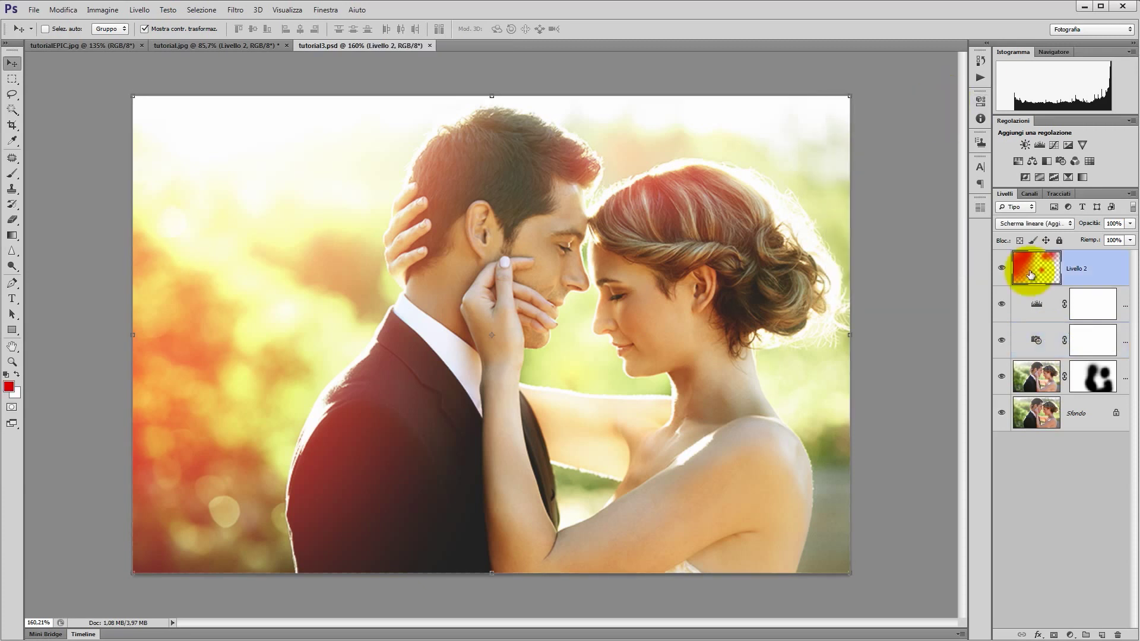
click(102, 10)
click(98, 10)
Shift Livello 2's hue to about -98 in Tonalità/saturazione, turning the light leak purple.
mouse_move(112, 40)
click(317, 105)
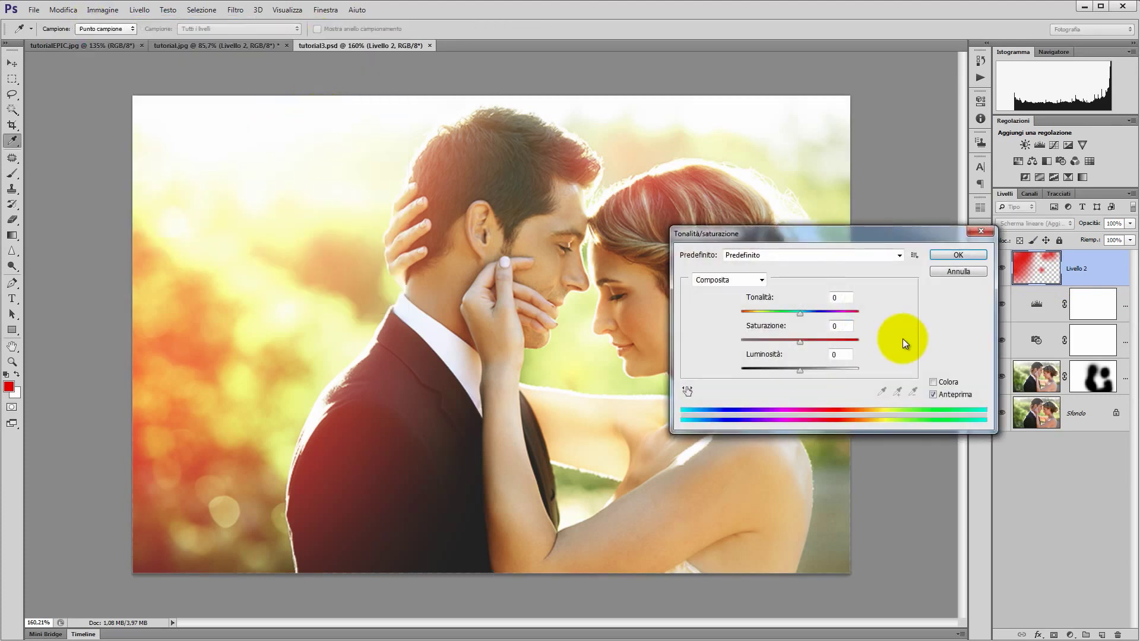
drag(797, 313, 785, 313)
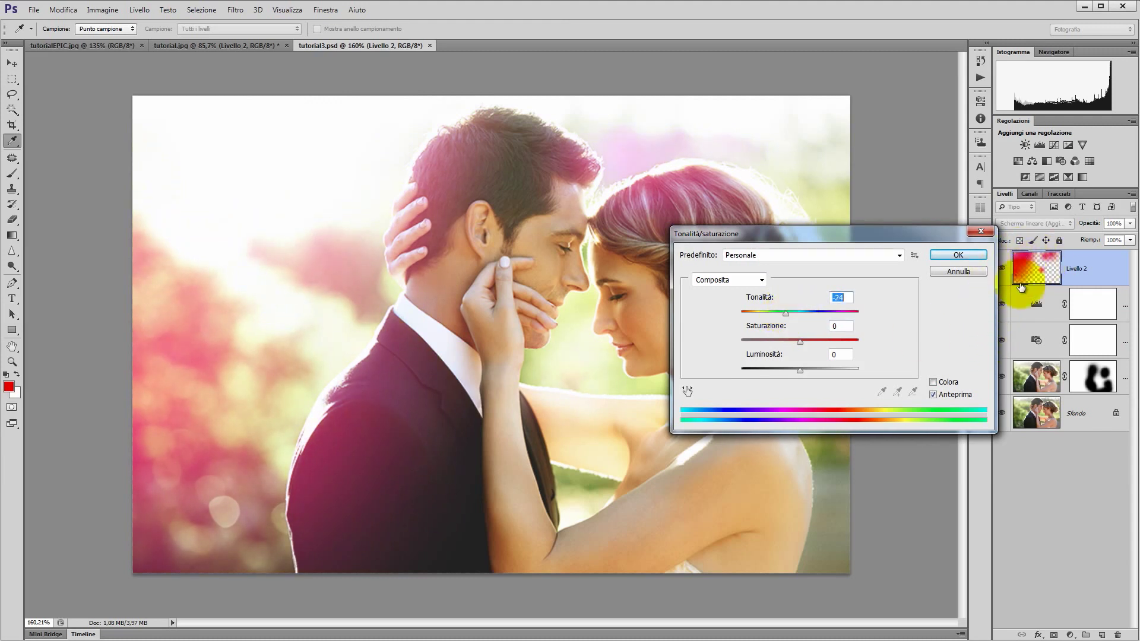
drag(774, 309, 764, 319)
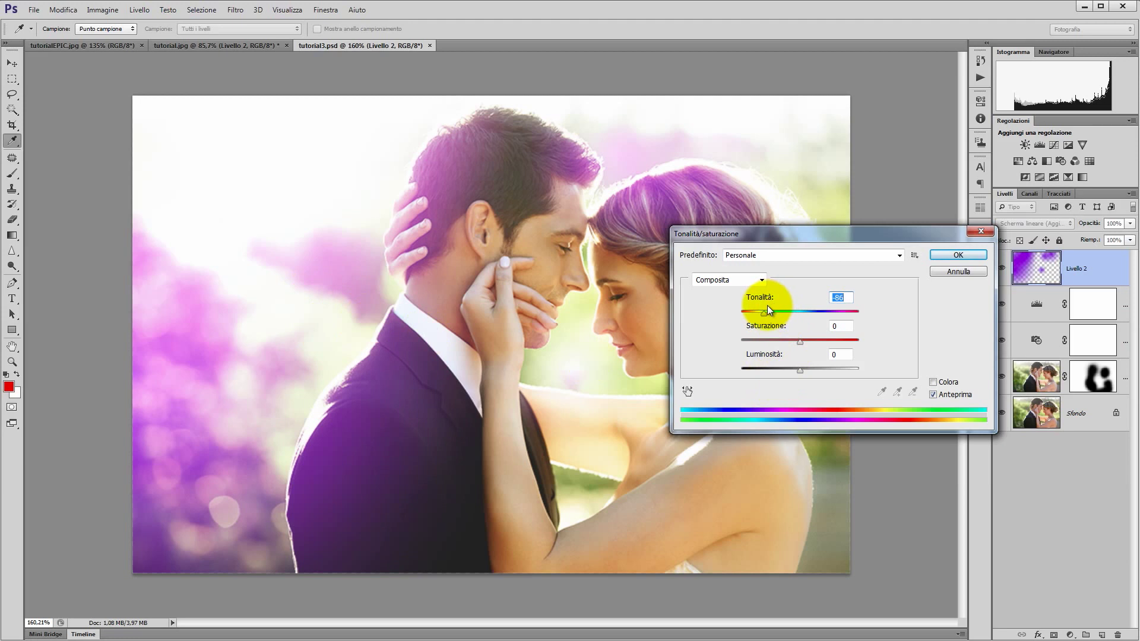
drag(763, 314, 760, 315)
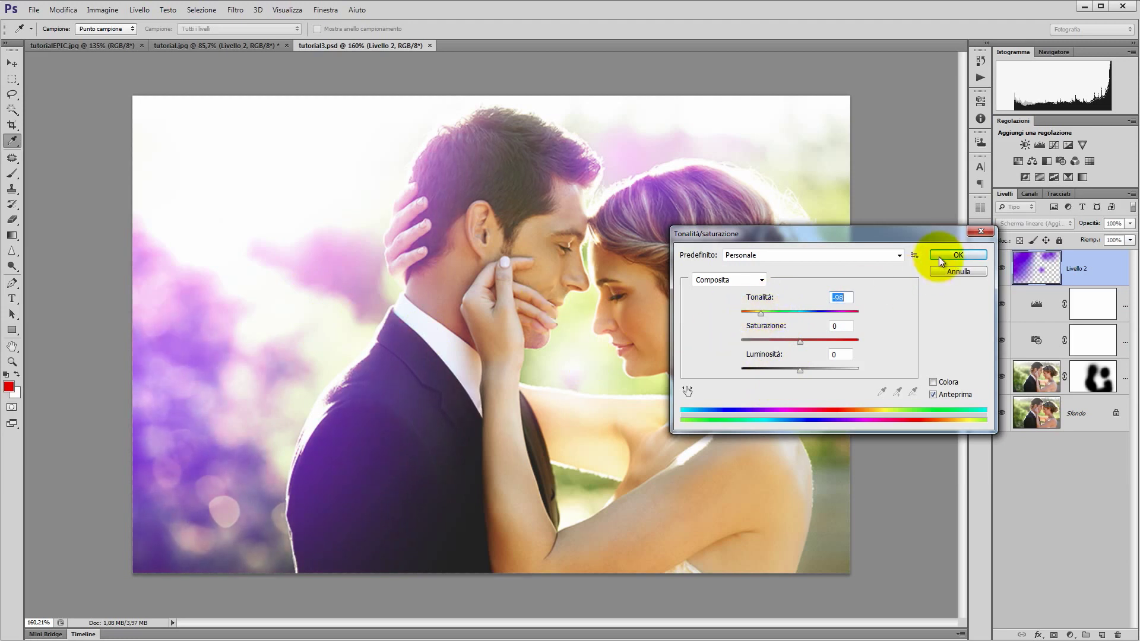
click(939, 255)
key(v)
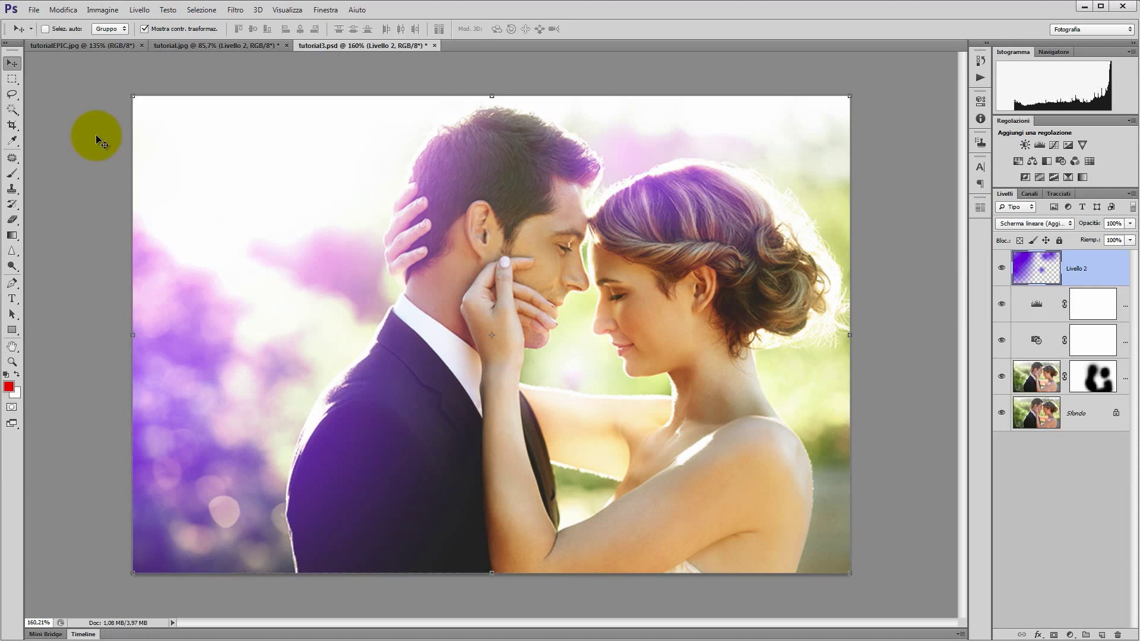
Select Livello 1's layer mask and return to the tutorial.jpg girl portrait document.
click(1092, 376)
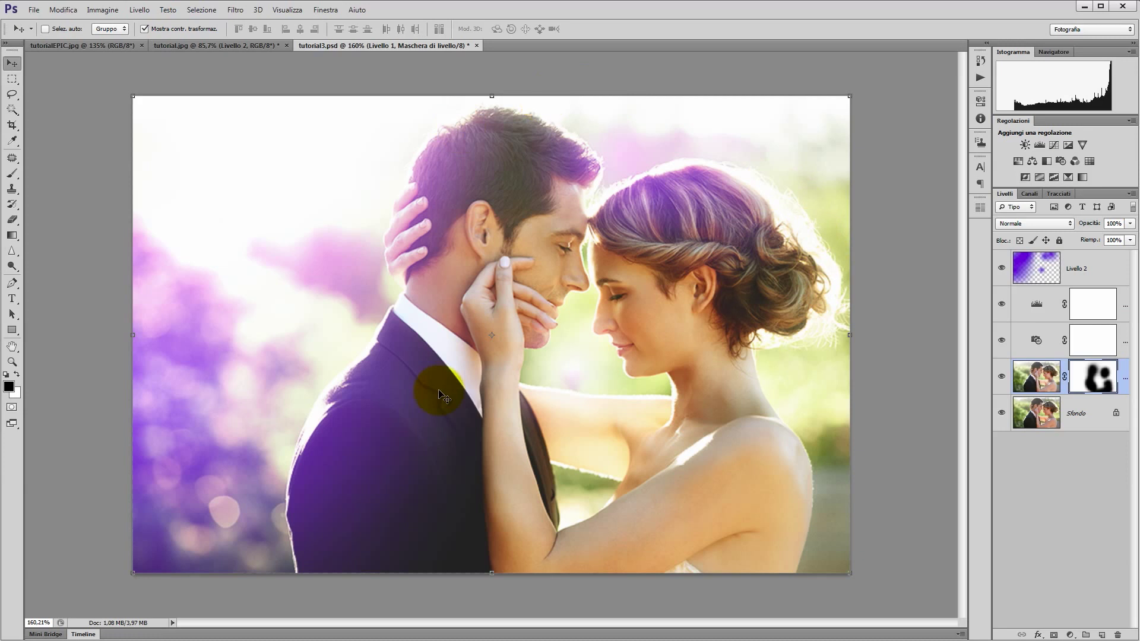
click(230, 48)
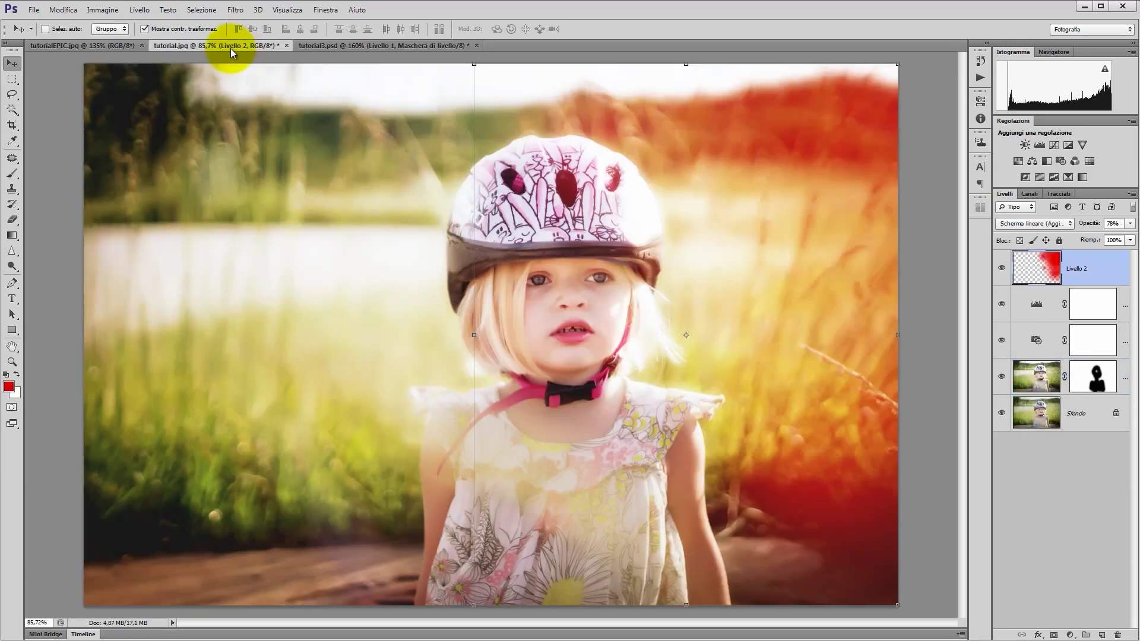